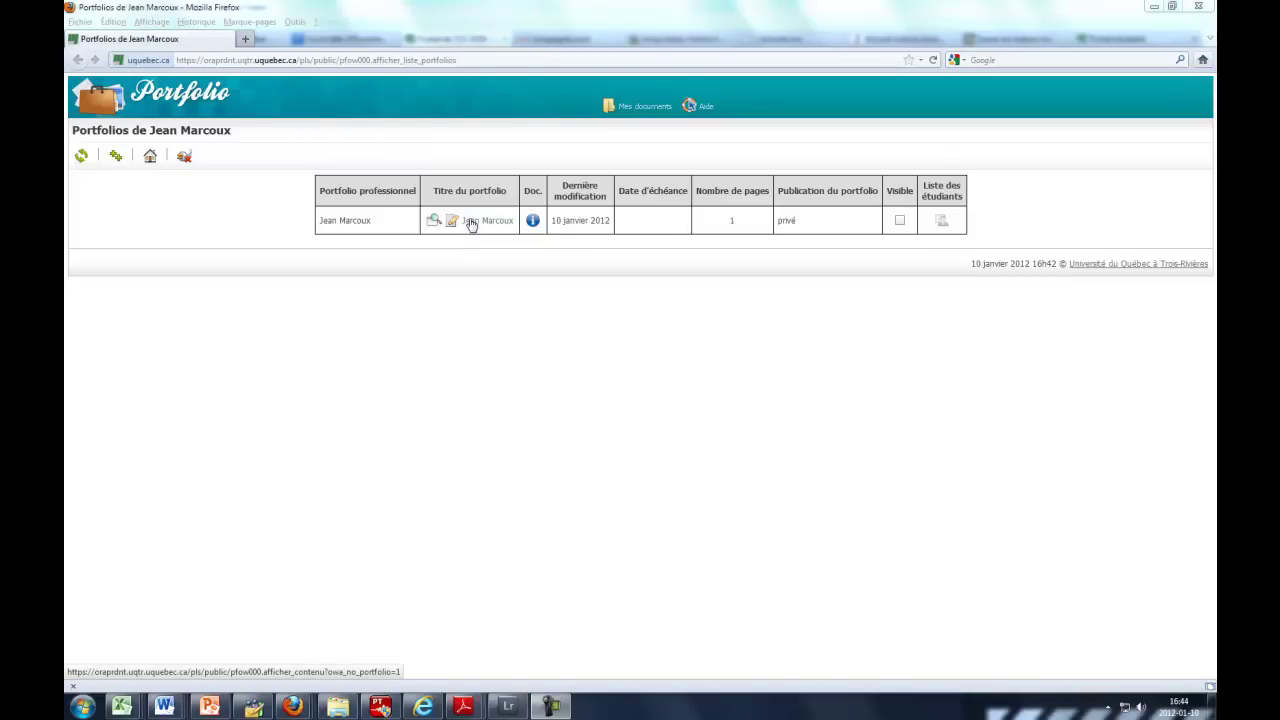
- Open the existing professional portfolio, set its publication to visible in the portfolio parameters and save
{"action": "left_click", "coordinate": [471, 222]}
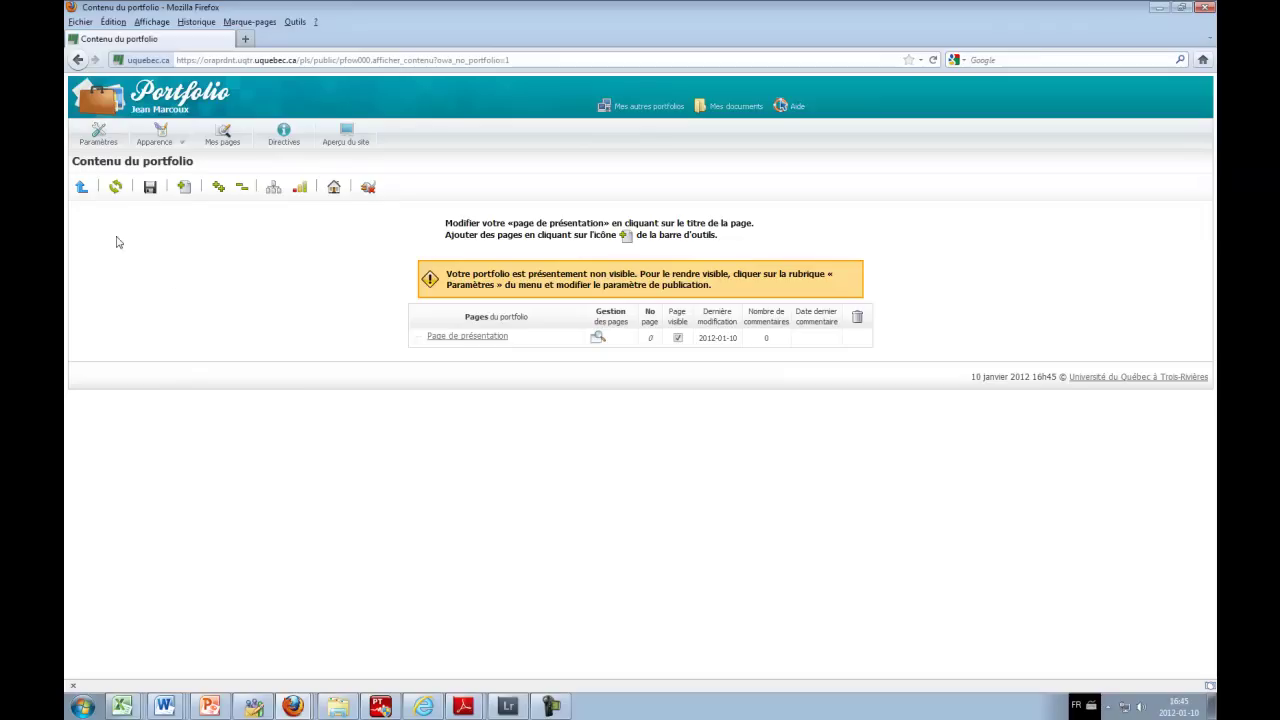
{"action": "left_click", "coordinate": [107, 143]}
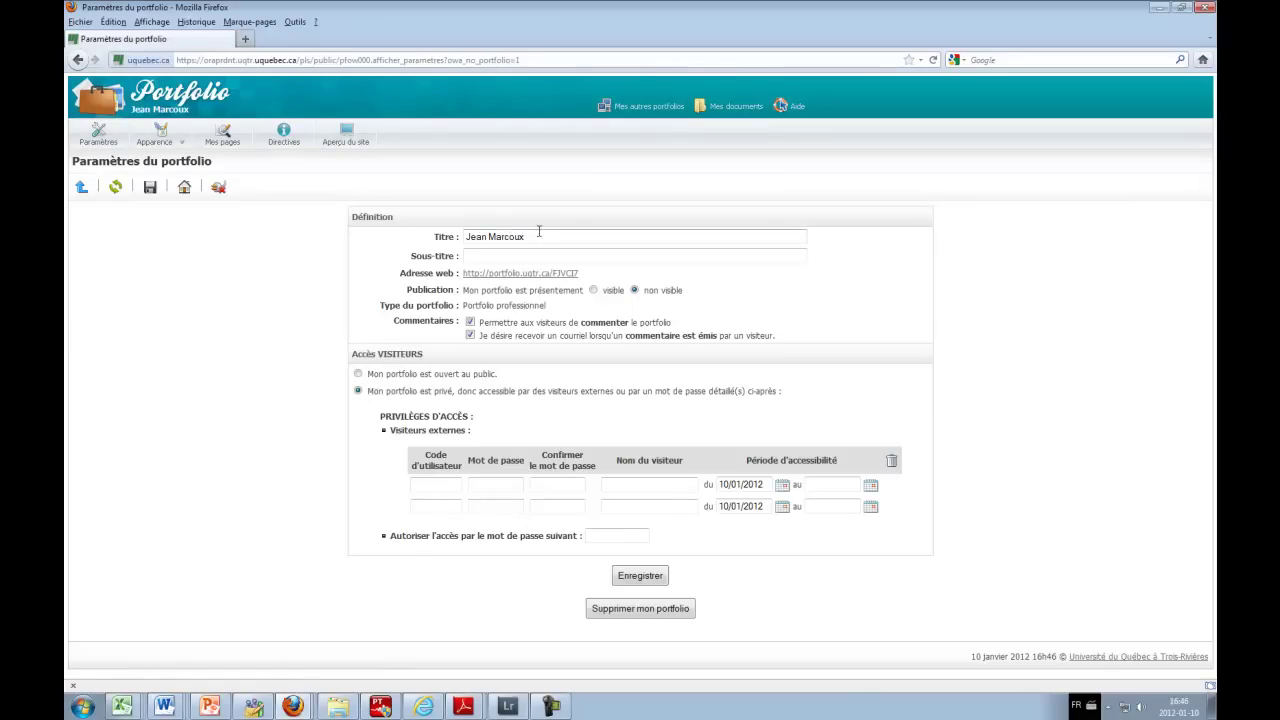
{"action": "left_click_drag", "start_coordinate": [529, 237], "coordinate": [463, 238]}
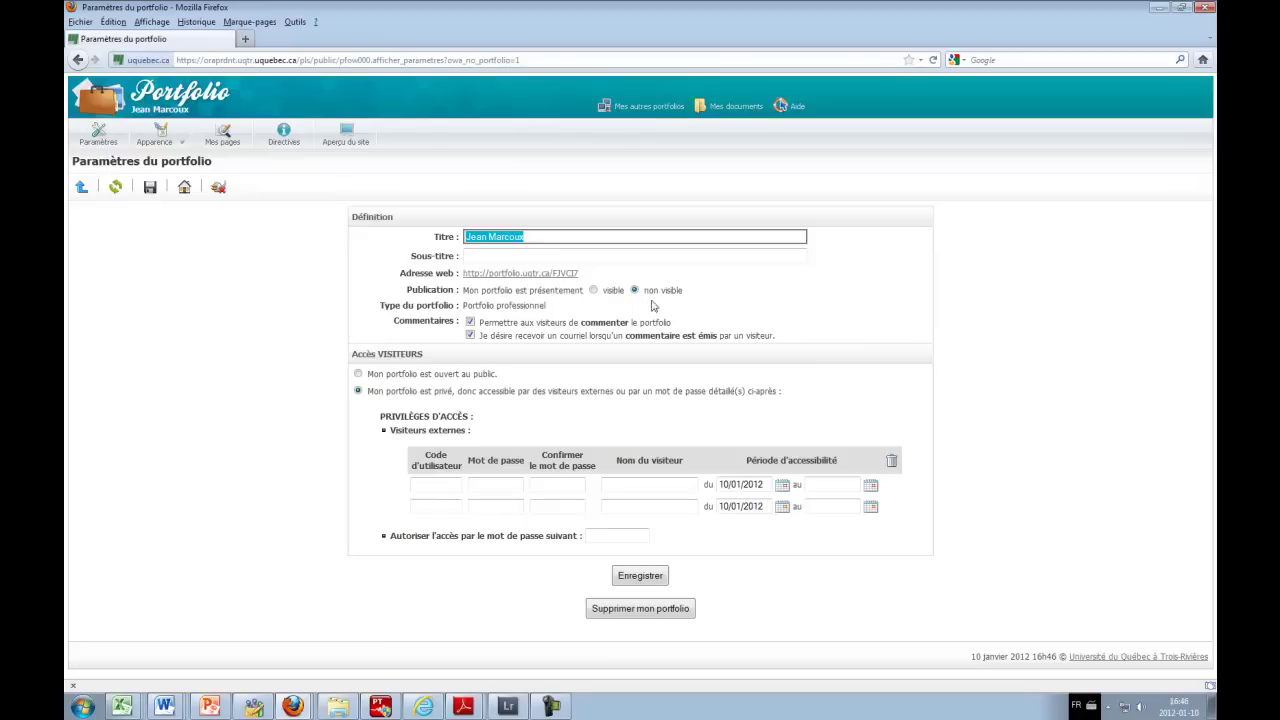
{"action": "left_click", "coordinate": [596, 297]}
{"action": "left_click", "coordinate": [594, 292]}
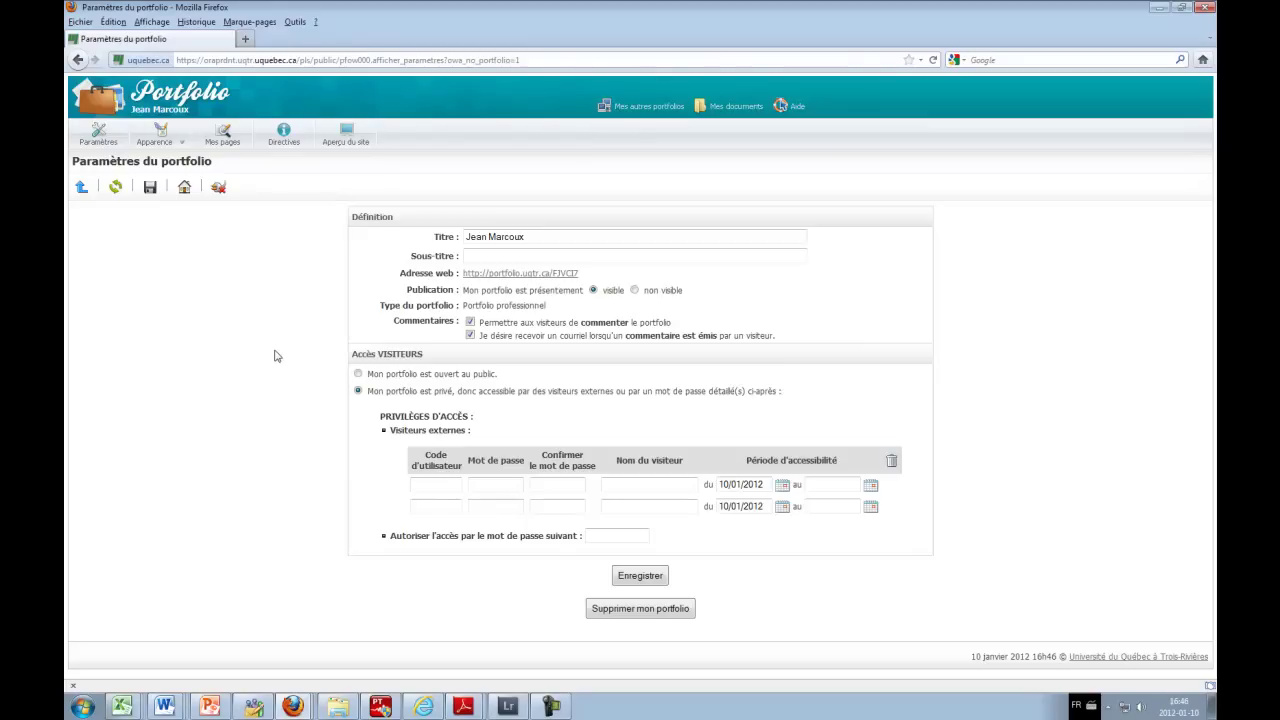
{"action": "left_click", "coordinate": [150, 190]}
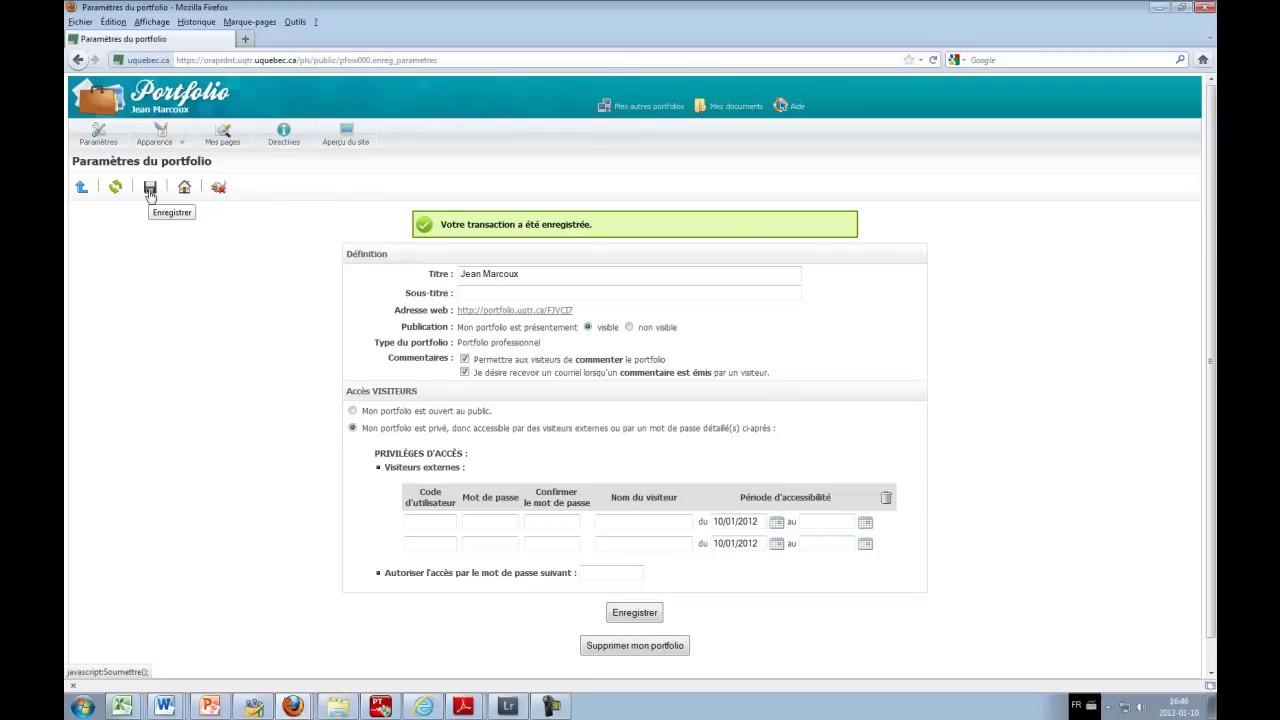
- Open the portfolio's "Page de présentation" for editing and delete all of its content
{"action": "left_click", "coordinate": [223, 141]}
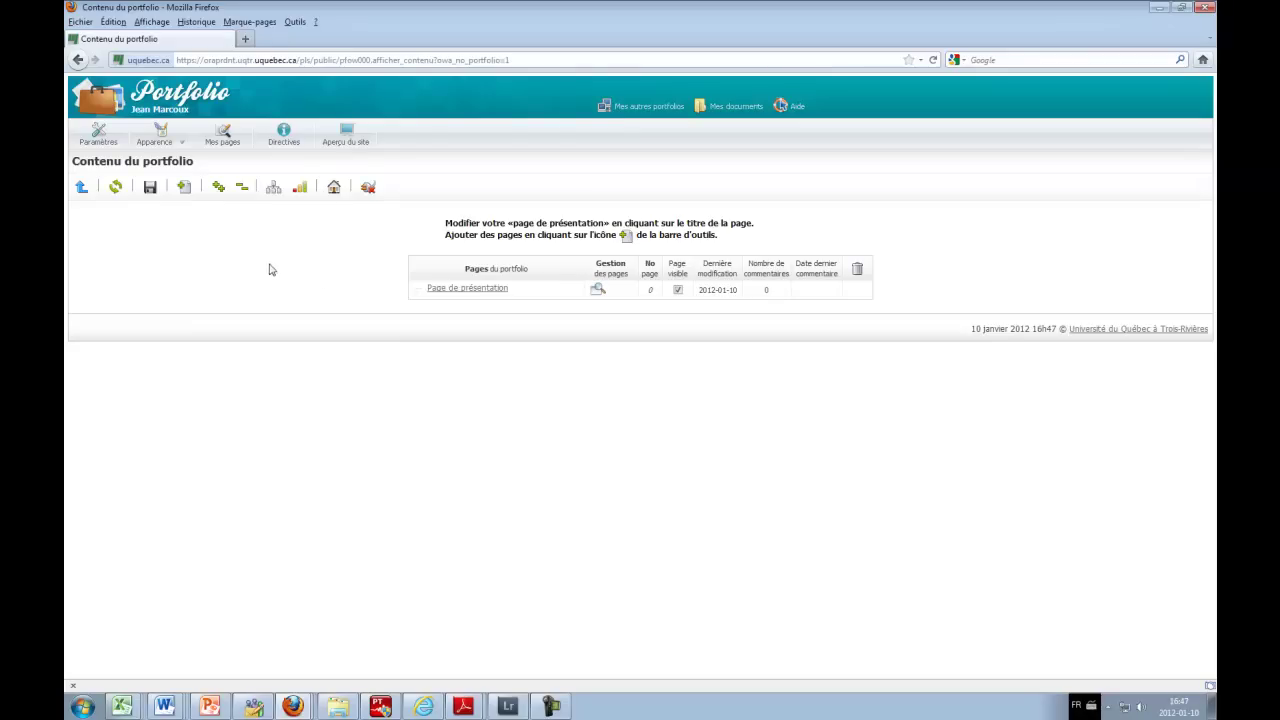
{"action": "left_click", "coordinate": [436, 290]}
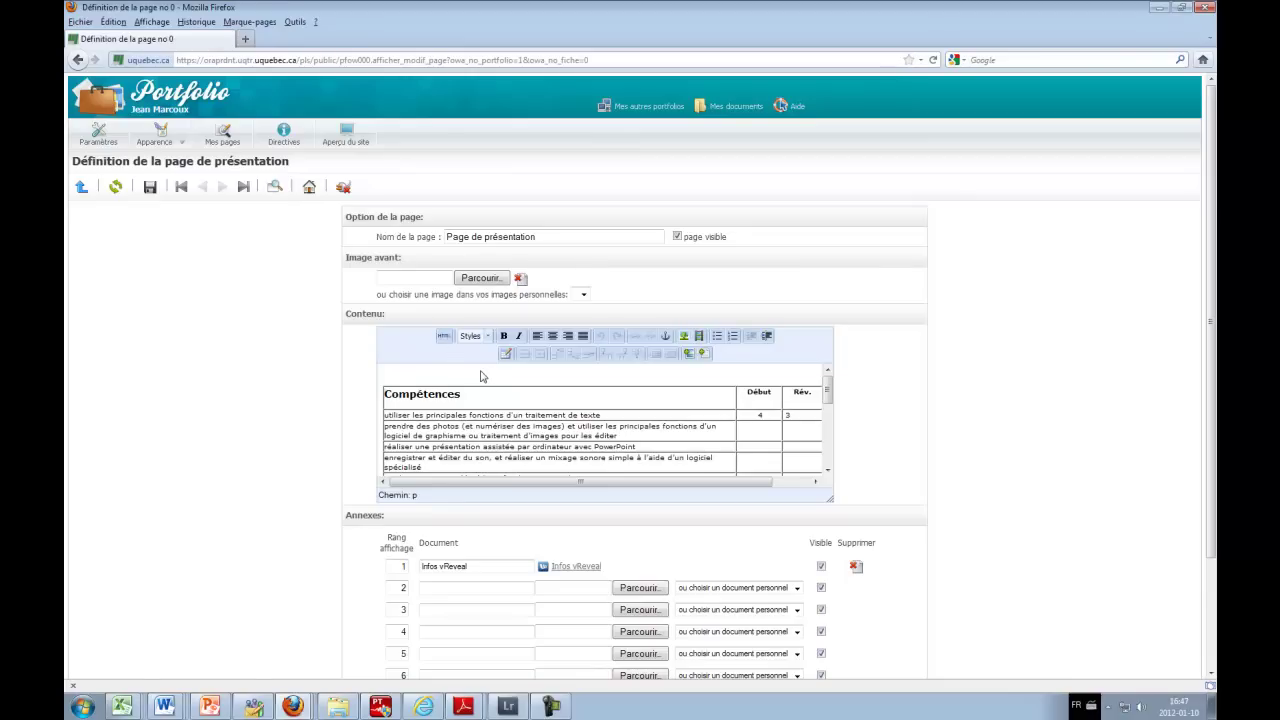
{"action": "key", "text": "ctrl+a"}
{"action": "key", "text": "Delete"}
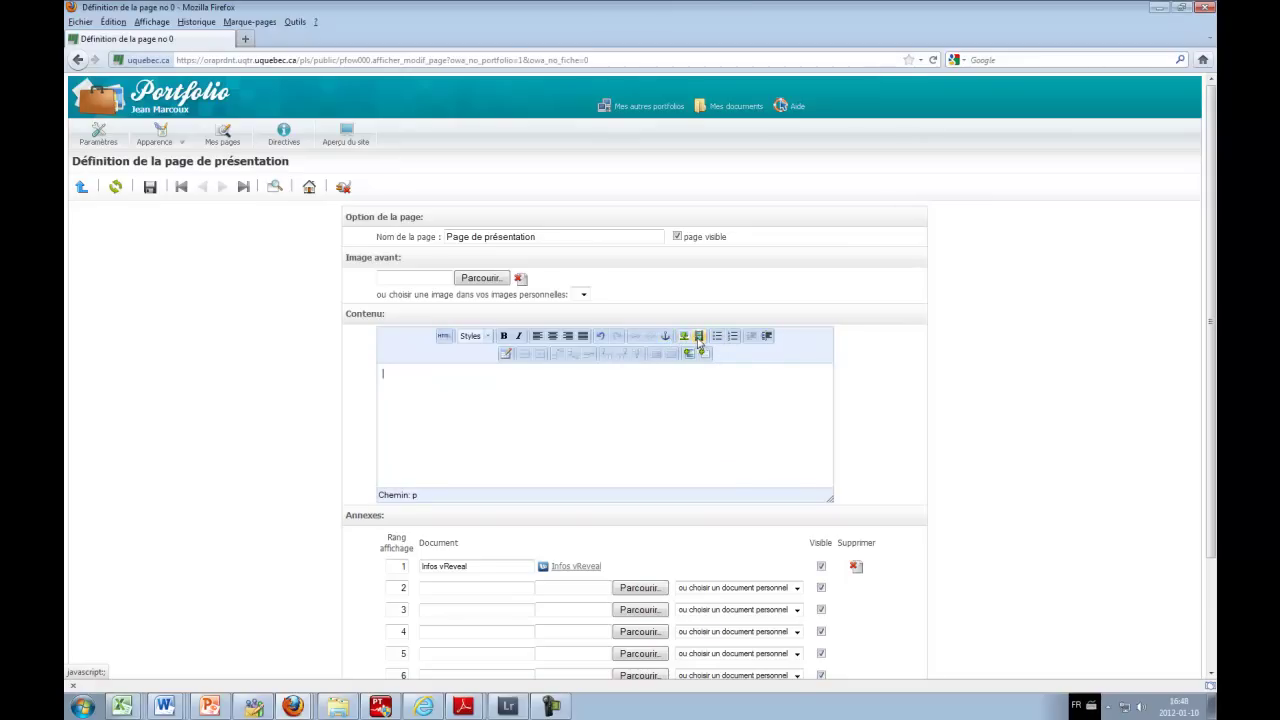
{"action": "left_click", "coordinate": [572, 426]}
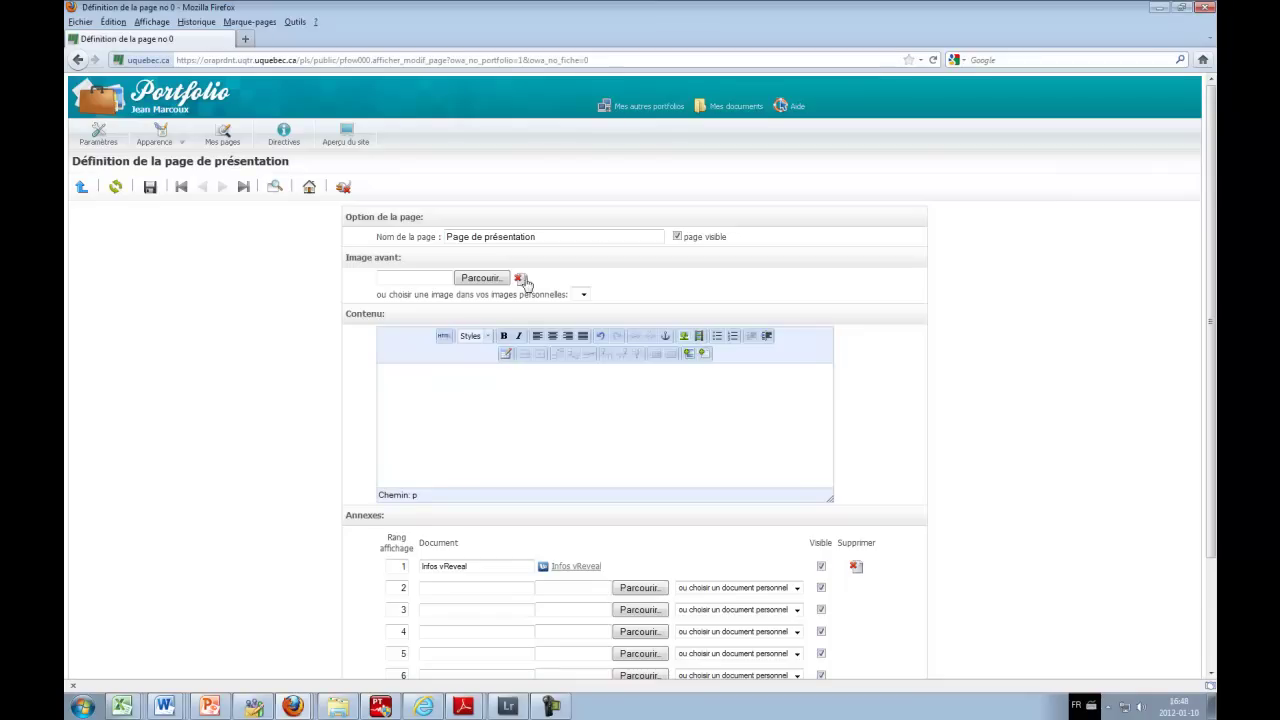
- Rename the presentation page as "Début" and save it
{"action": "left_click_drag", "start_coordinate": [541, 237], "coordinate": [444, 237]}
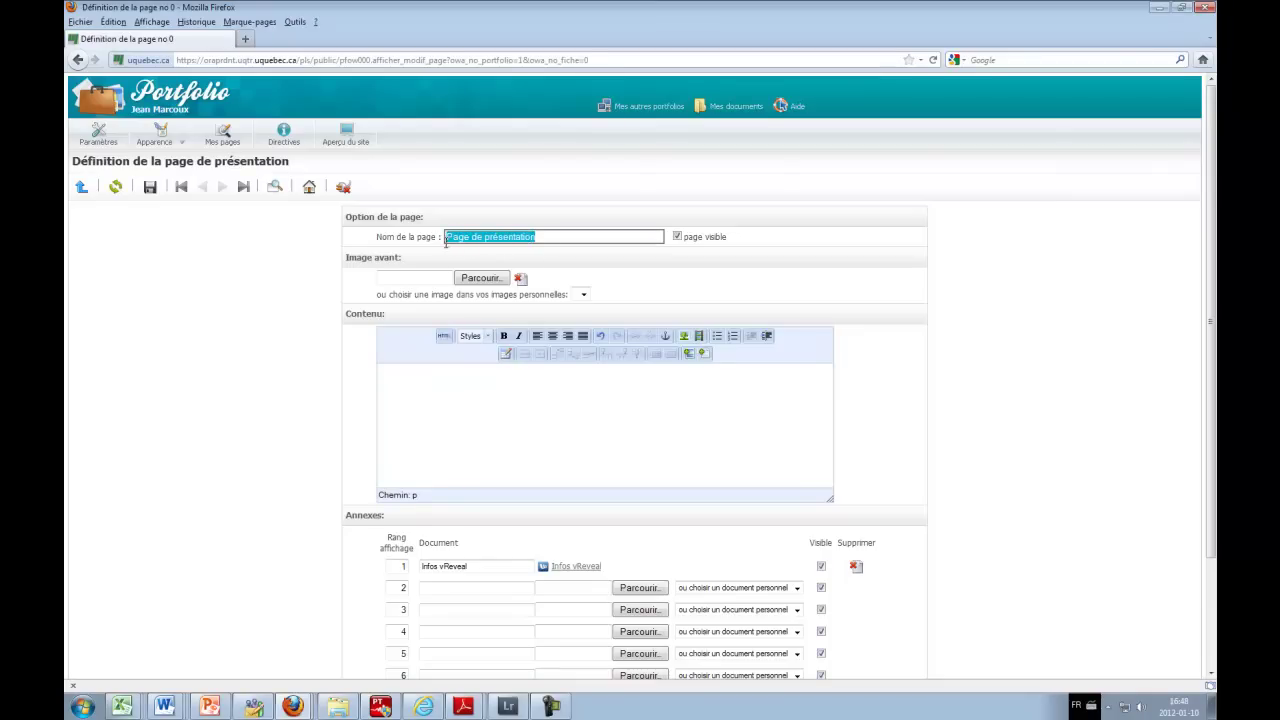
{"action": "type", "text": "Début"}
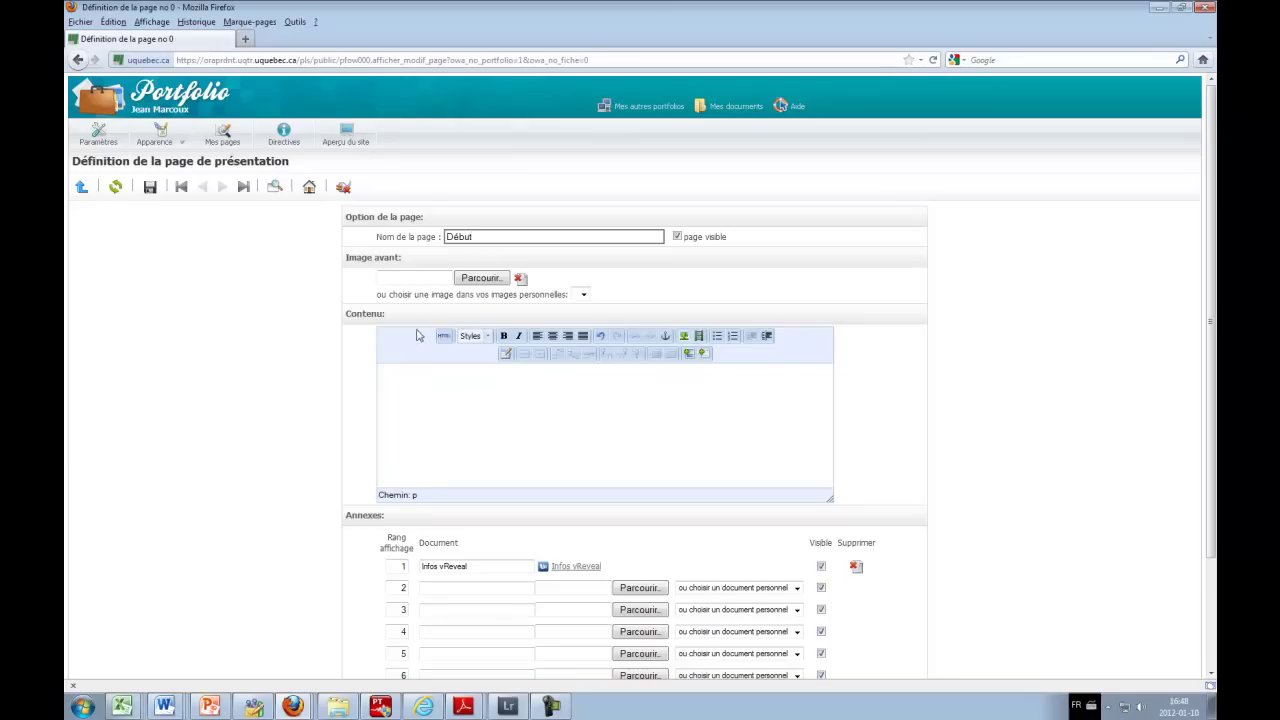
{"action": "left_click", "coordinate": [150, 189]}
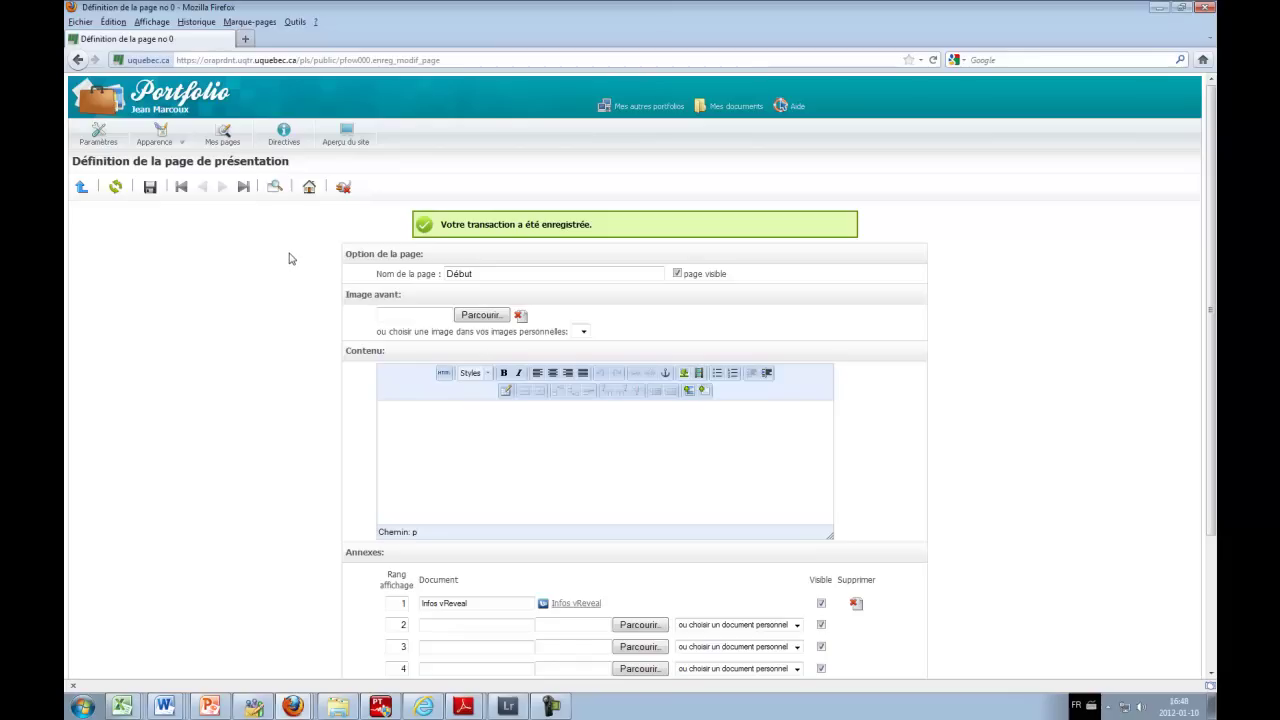
- Preview the portfolio site in a maximized window, examine the Début page, and close the preview
{"action": "left_click", "coordinate": [347, 139]}
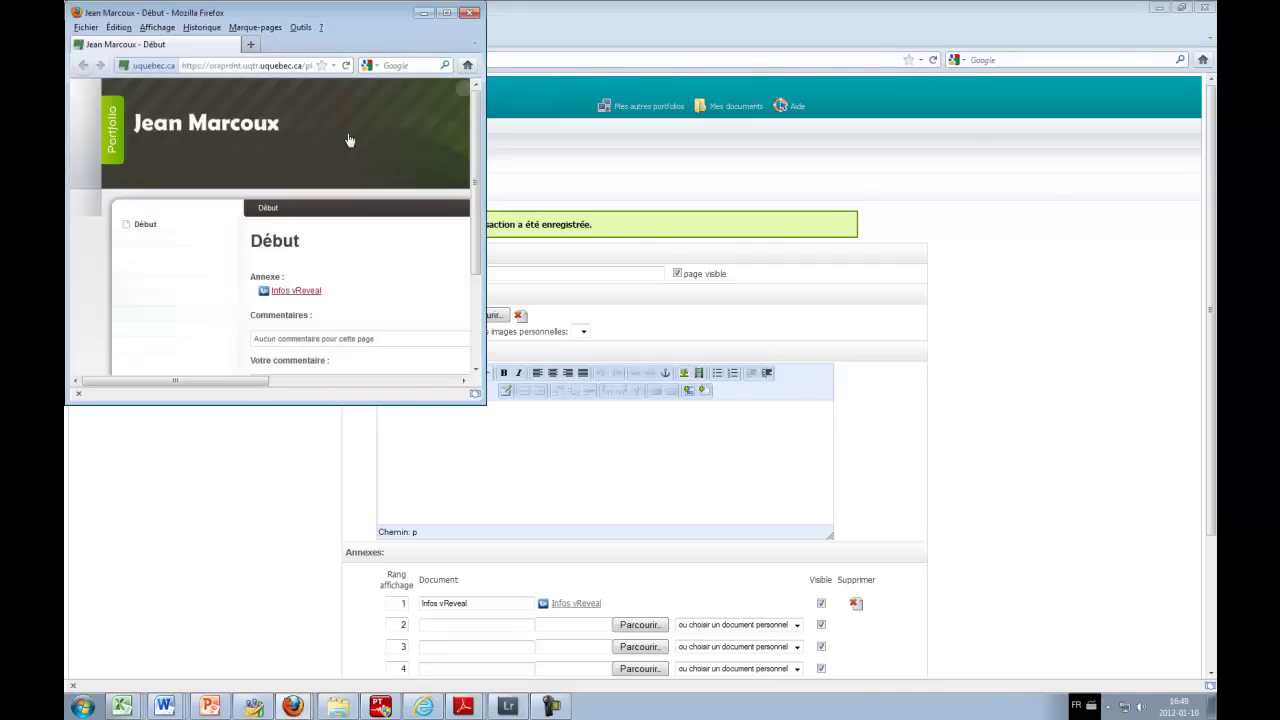
{"action": "left_click", "coordinate": [447, 12]}
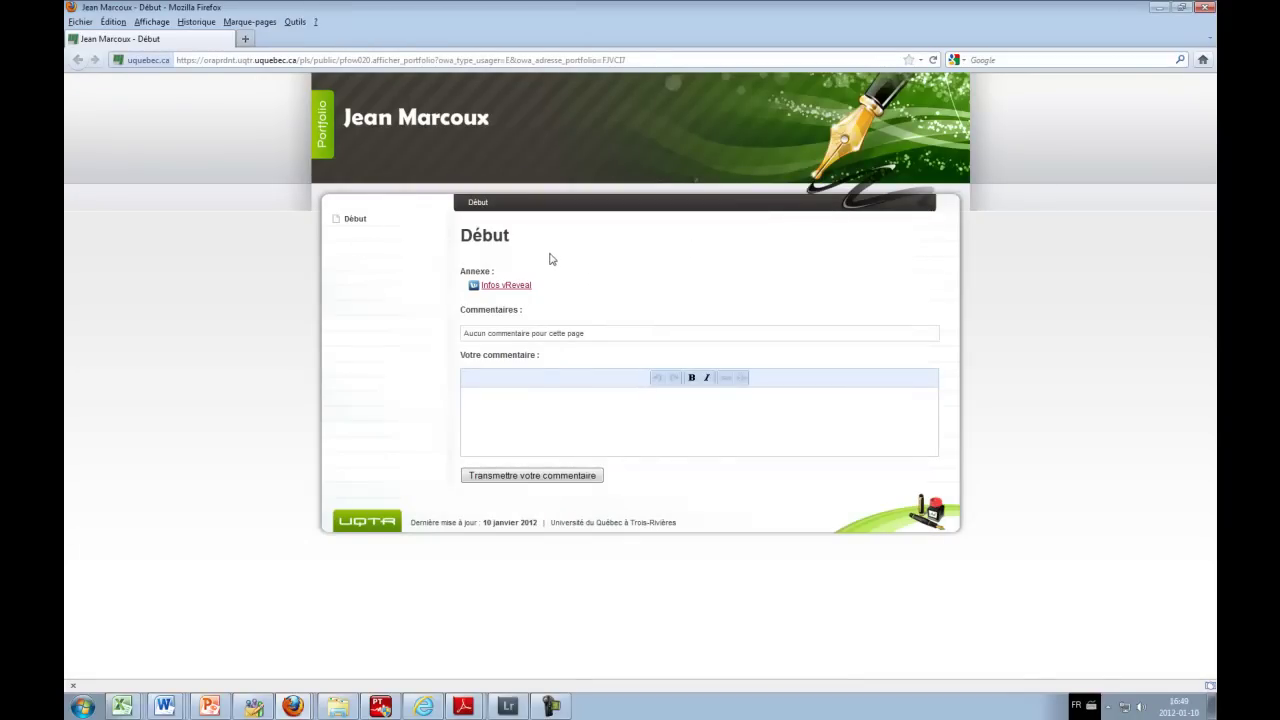
{"action": "left_click", "coordinate": [518, 296]}
{"action": "left_click", "coordinate": [1207, 10]}
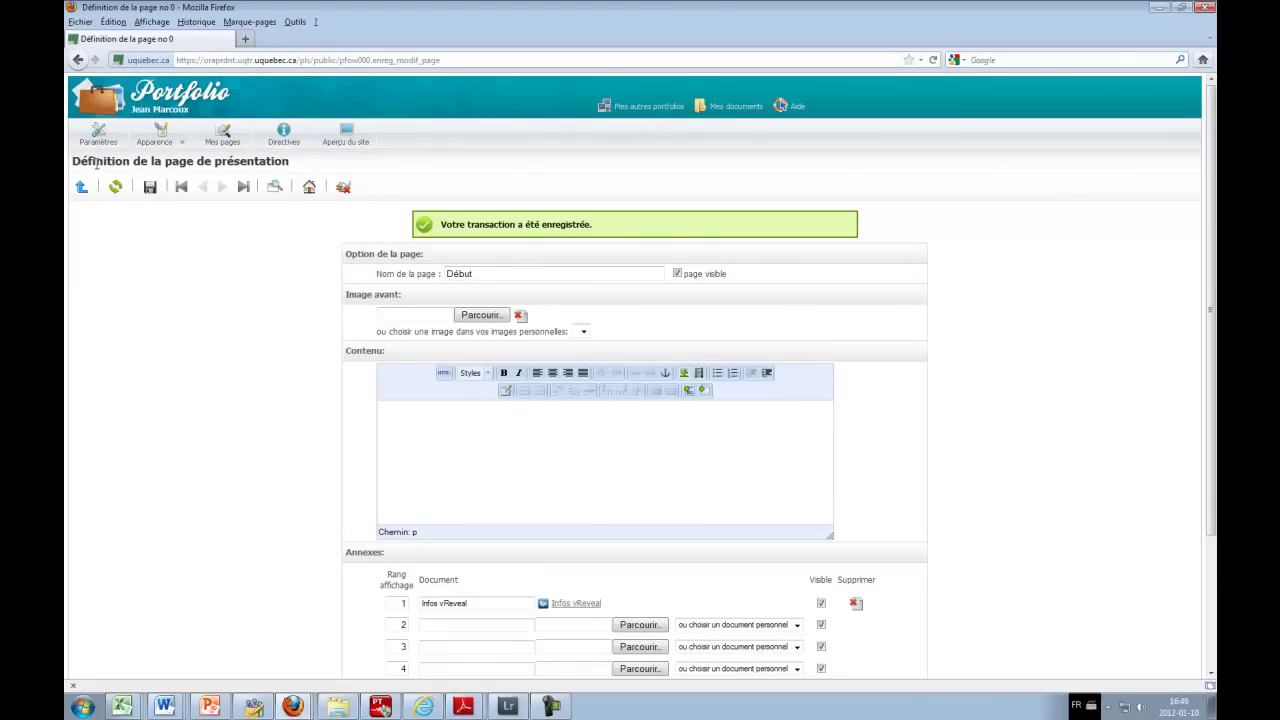
- Open the template gallery to change the portfolio's model and show the "Menu haut" type
{"action": "mouse_move", "coordinate": [160, 140]}
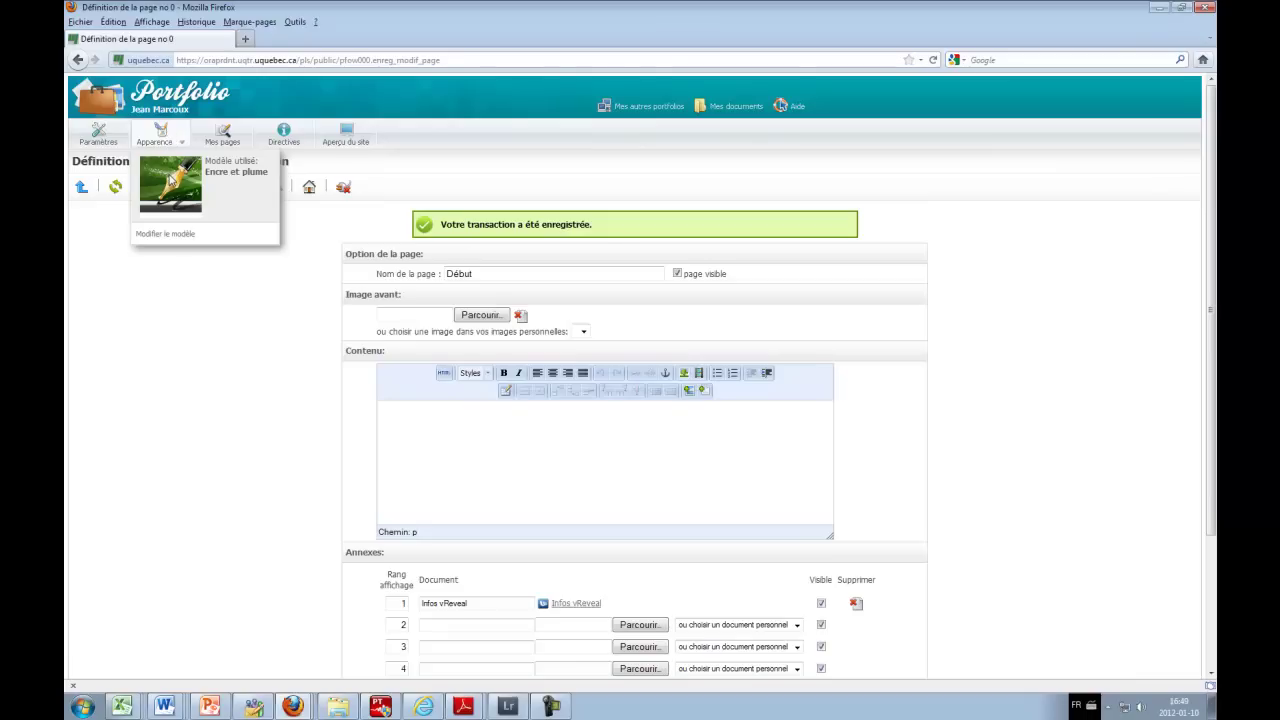
{"action": "left_click", "coordinate": [178, 238]}
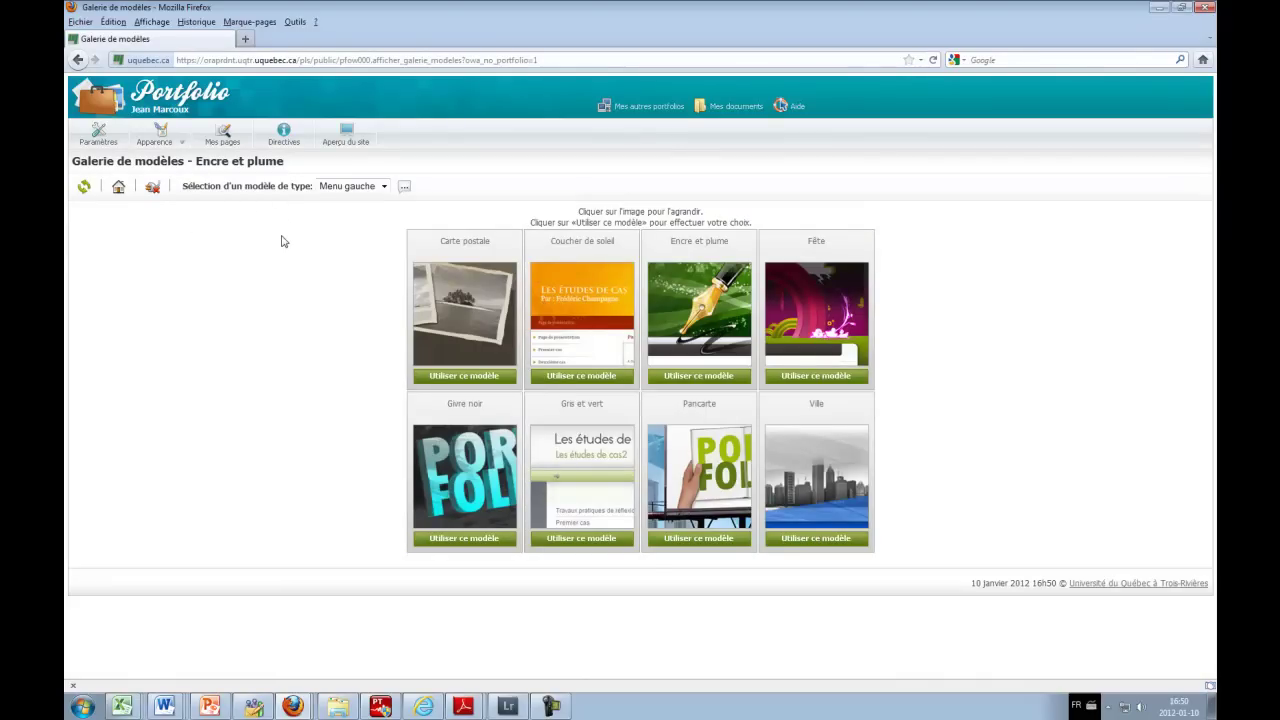
{"action": "left_click", "coordinate": [384, 187]}
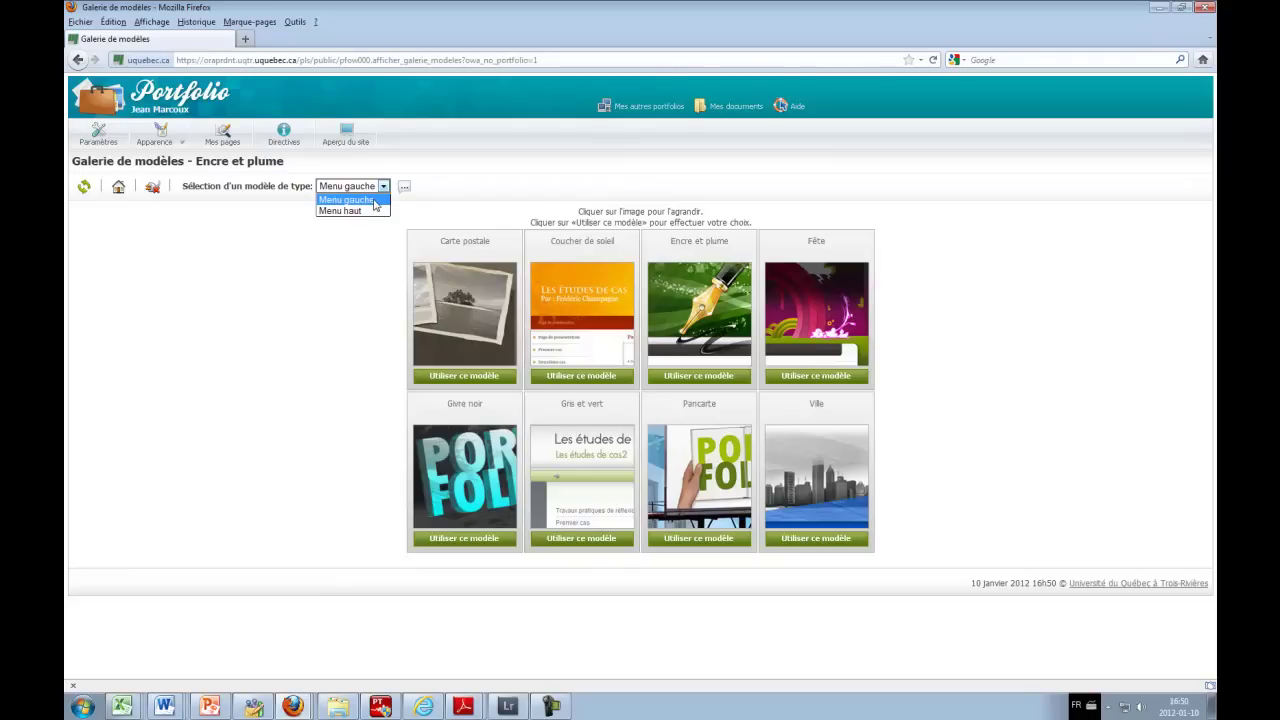
{"action": "left_click", "coordinate": [376, 202]}
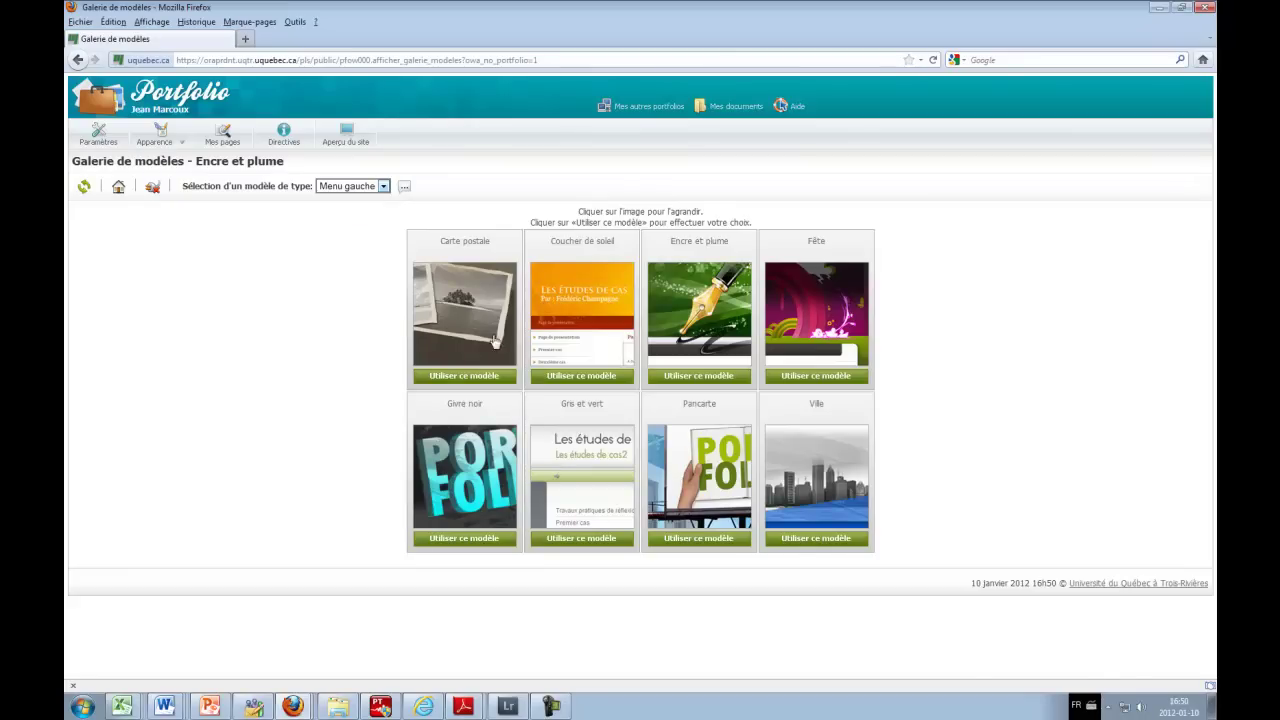
{"action": "left_click", "coordinate": [382, 187]}
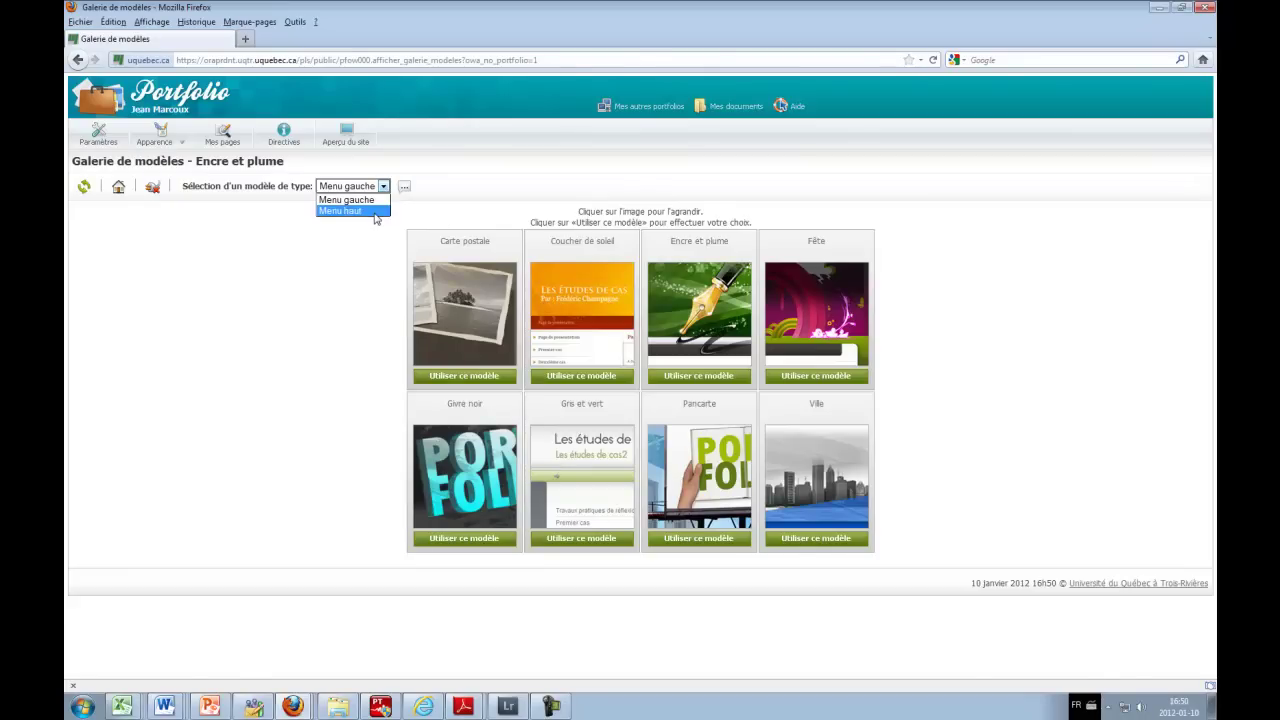
{"action": "left_click", "coordinate": [376, 211]}
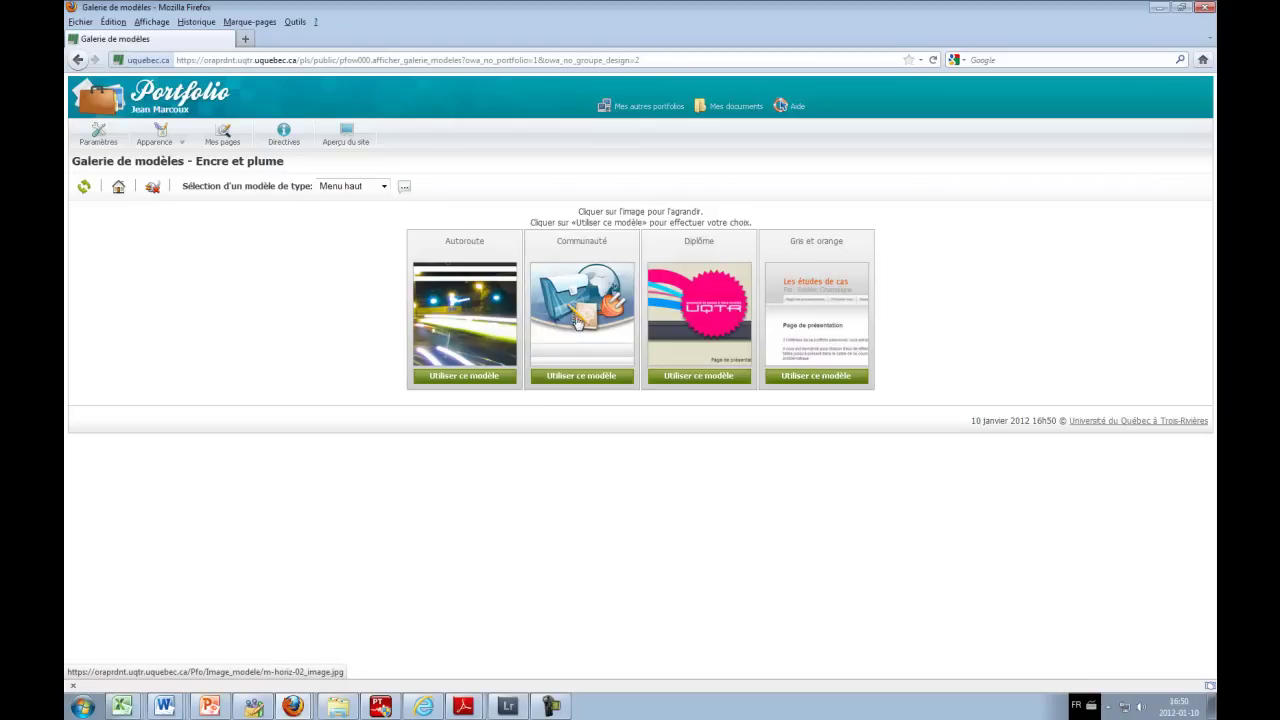
- View the enlarged preview of the "Communauté" template and apply that template to the portfolio
{"action": "left_click", "coordinate": [579, 318]}
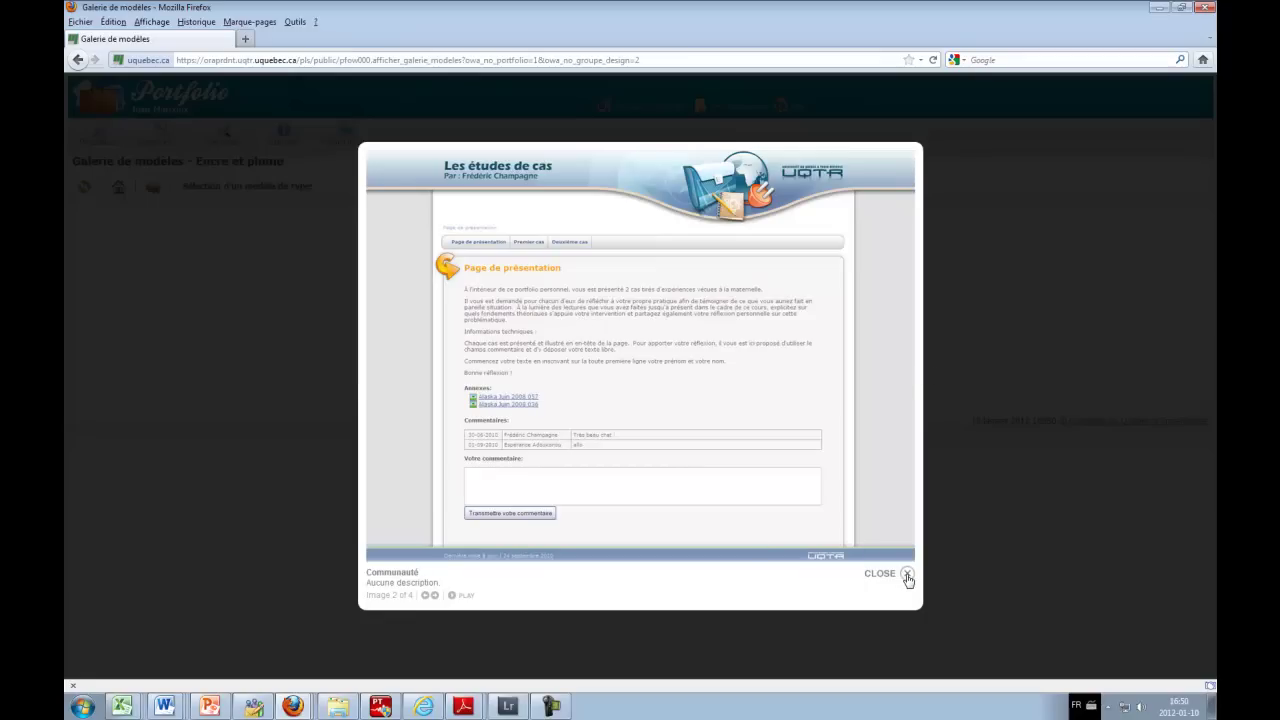
{"action": "left_click", "coordinate": [907, 575]}
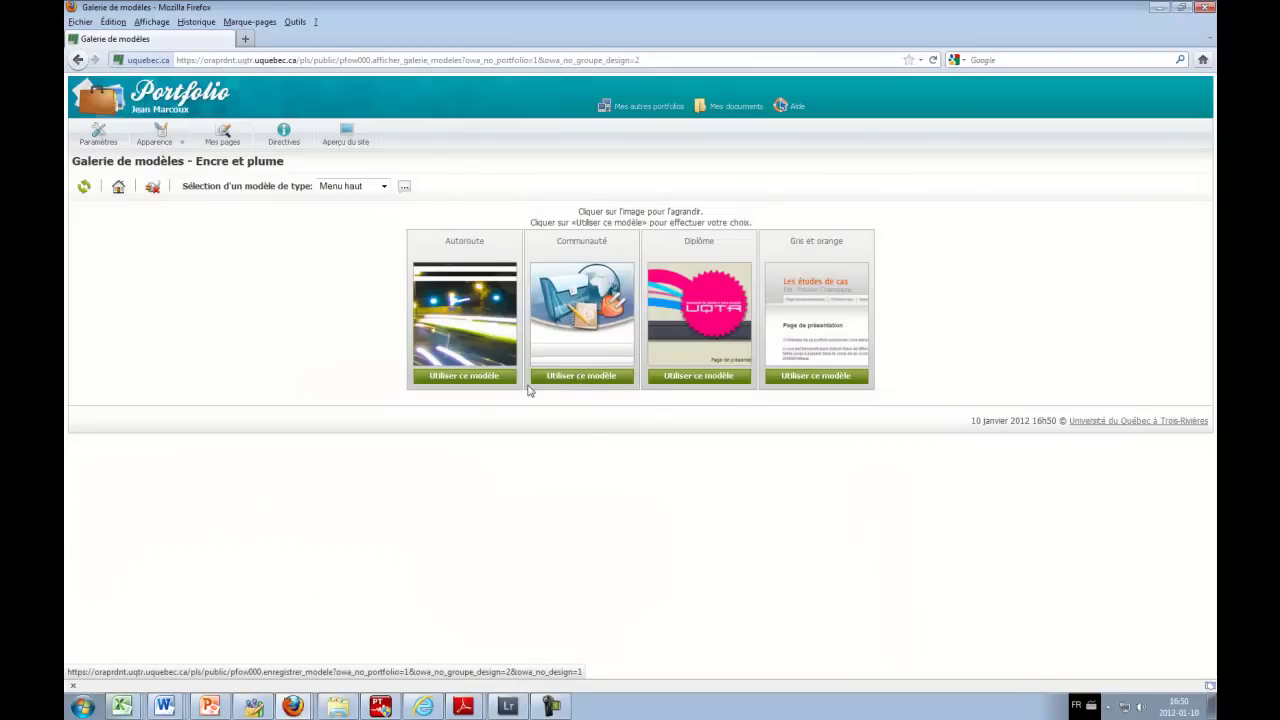
{"action": "left_click", "coordinate": [579, 381]}
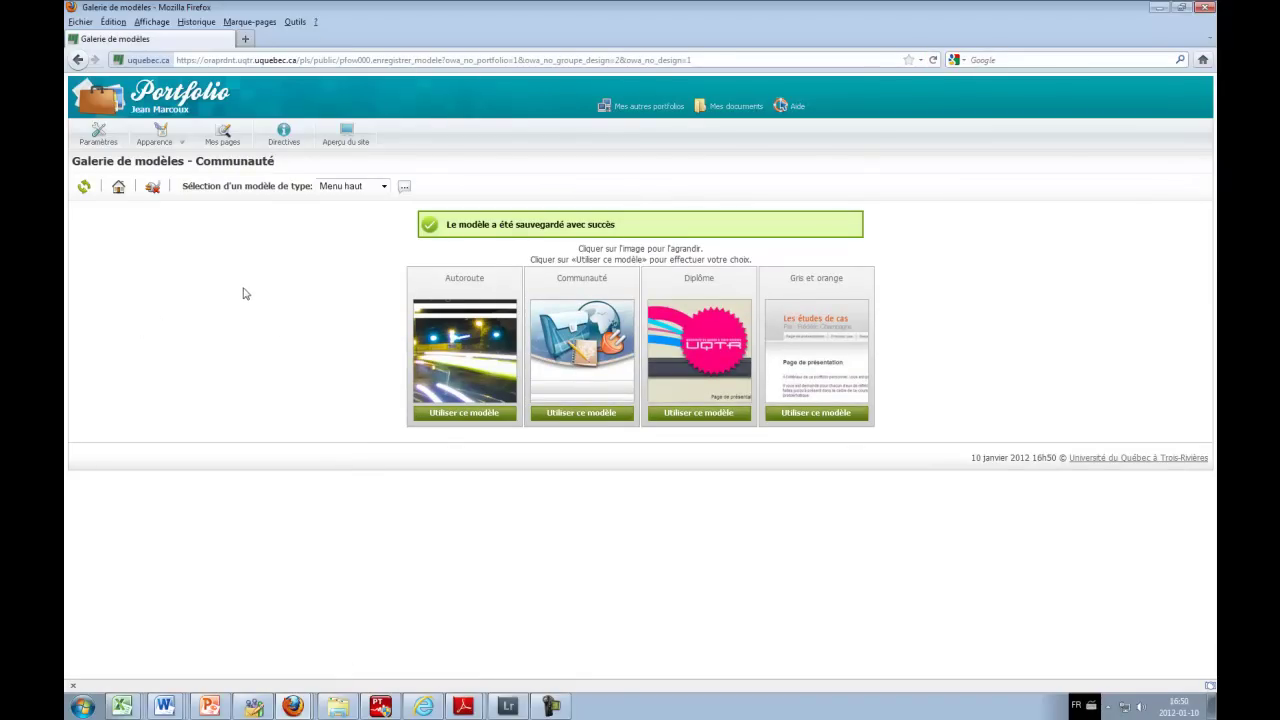
- Add a new page named "Route" at the root of the portfolio and save it
{"action": "left_click", "coordinate": [228, 141]}
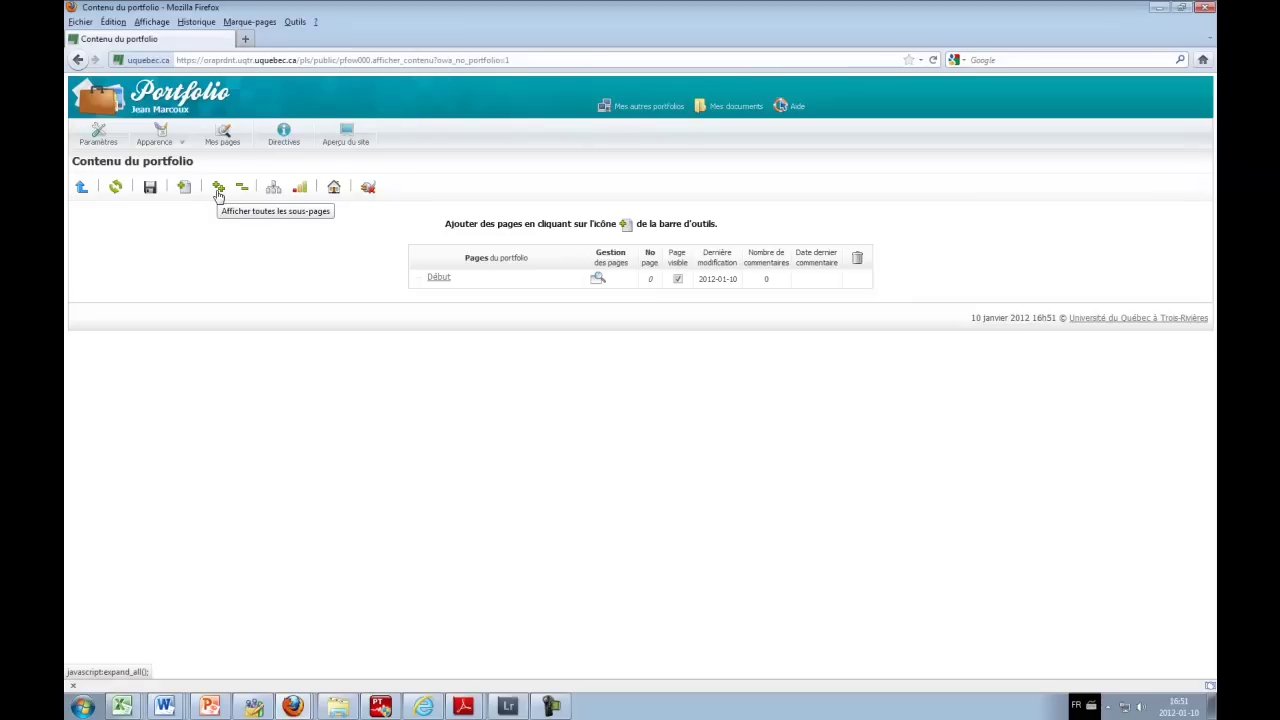
{"action": "left_click", "coordinate": [184, 189]}
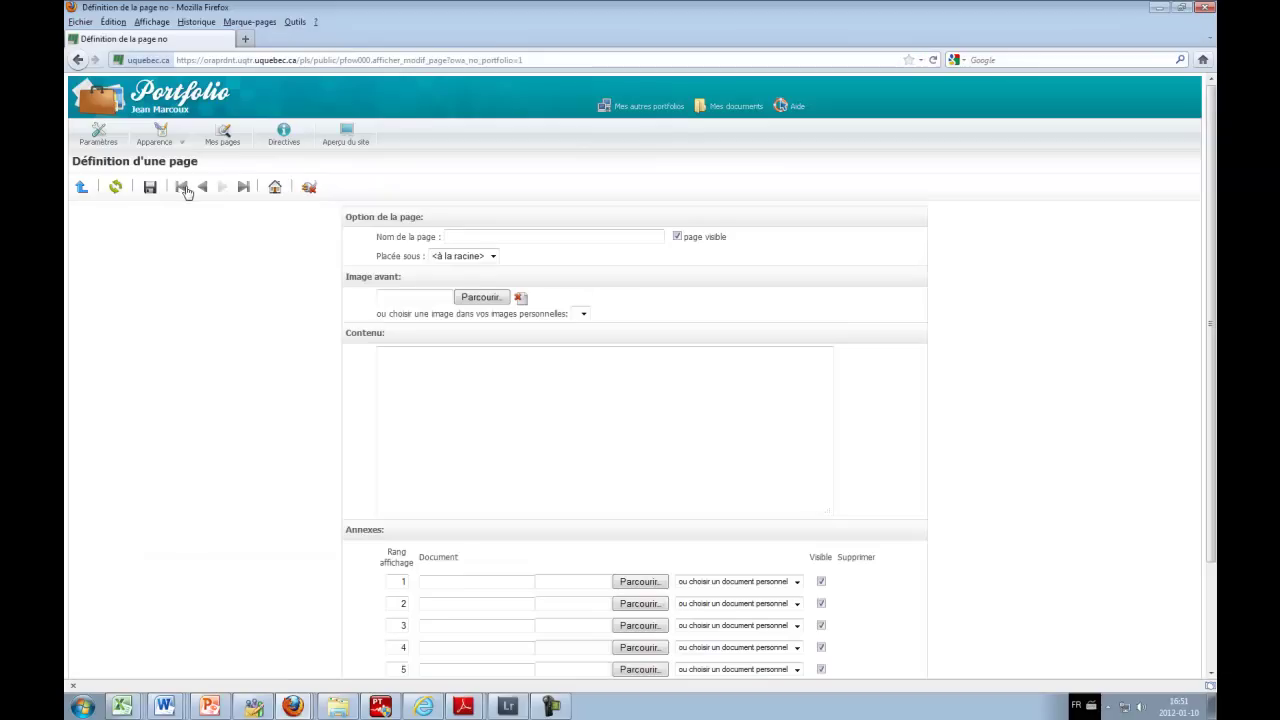
{"action": "left_click", "coordinate": [459, 236]}
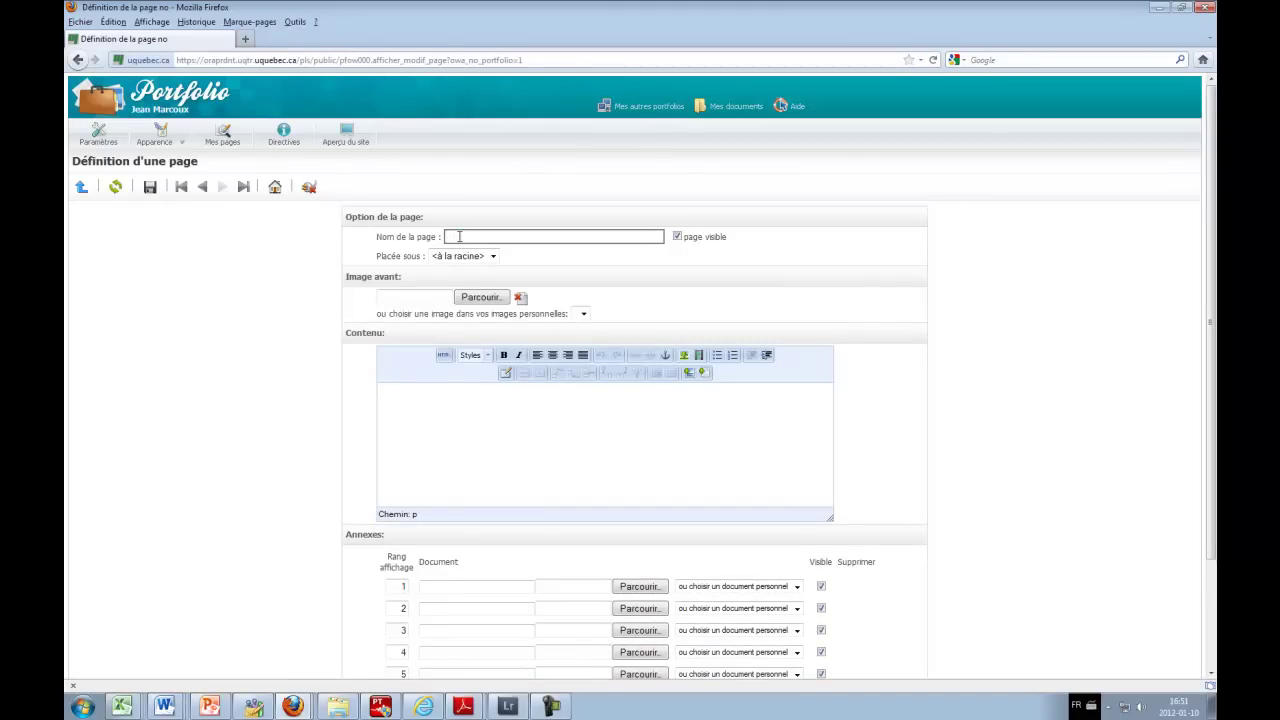
{"action": "type", "text": "Route"}
{"action": "left_click", "coordinate": [150, 189]}
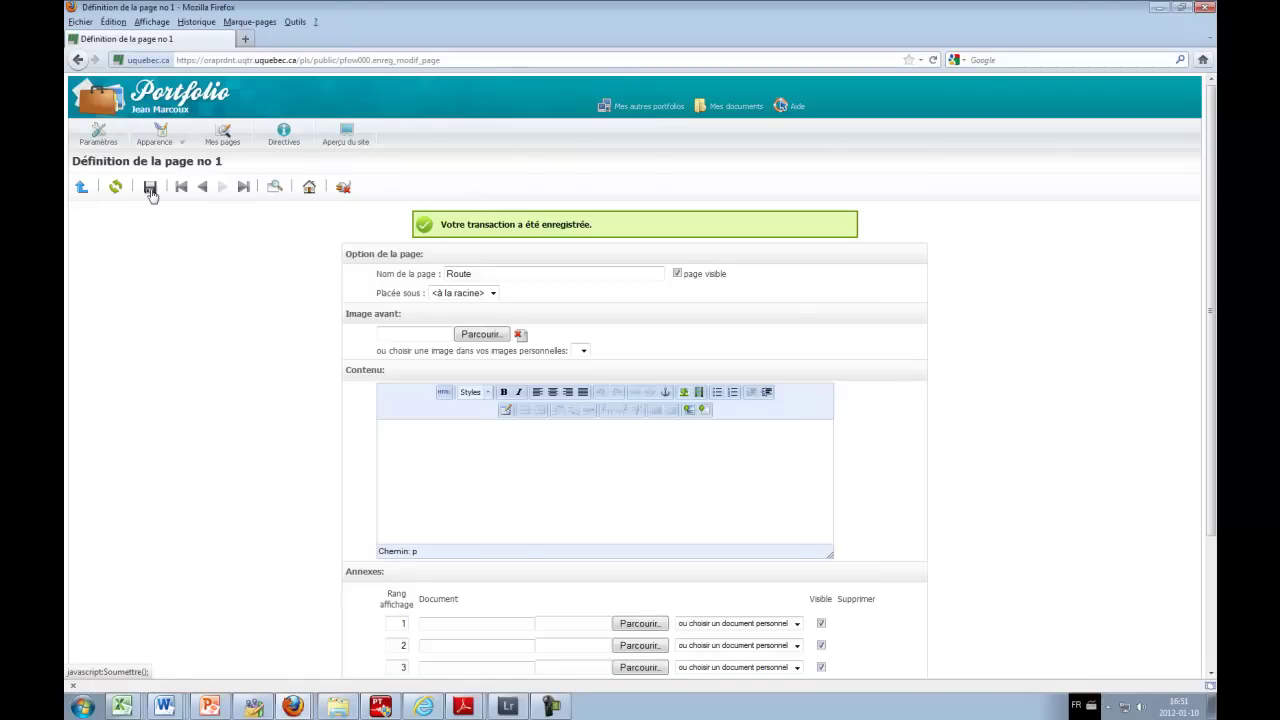
- Add a subpage named "Outils" under the Route page and save it
{"action": "left_click", "coordinate": [227, 143]}
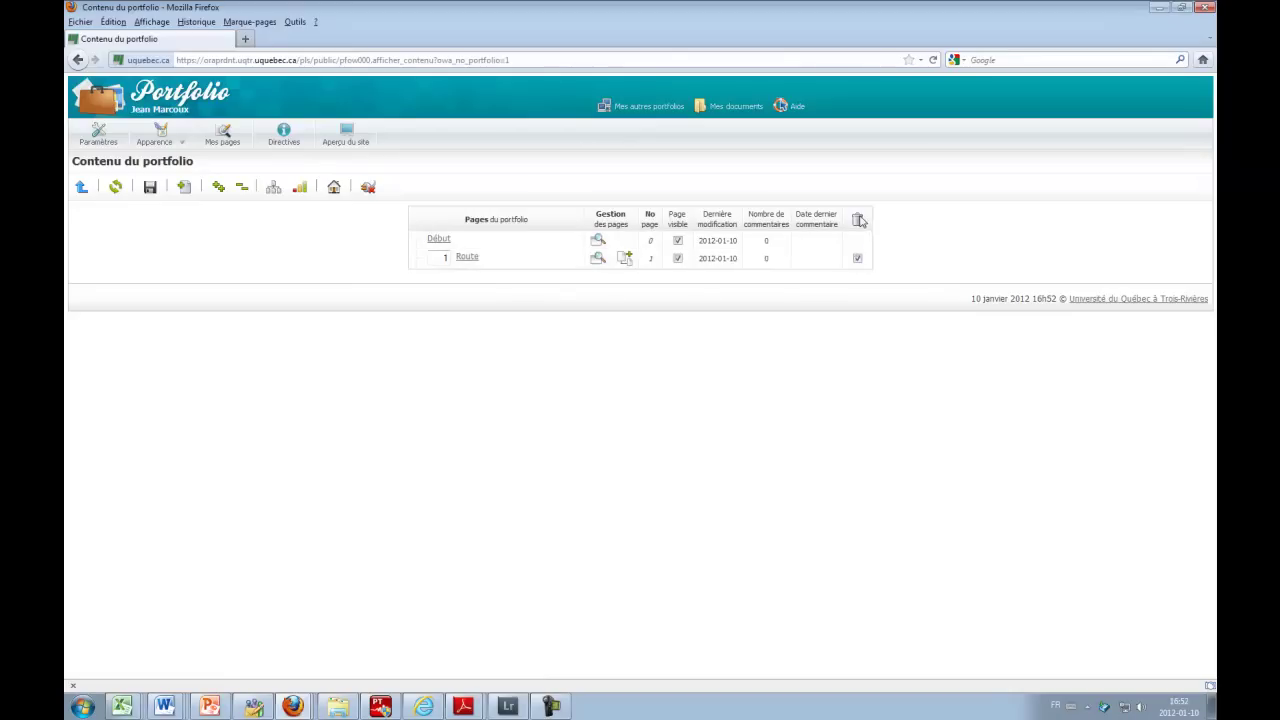
{"action": "left_click", "coordinate": [857, 260]}
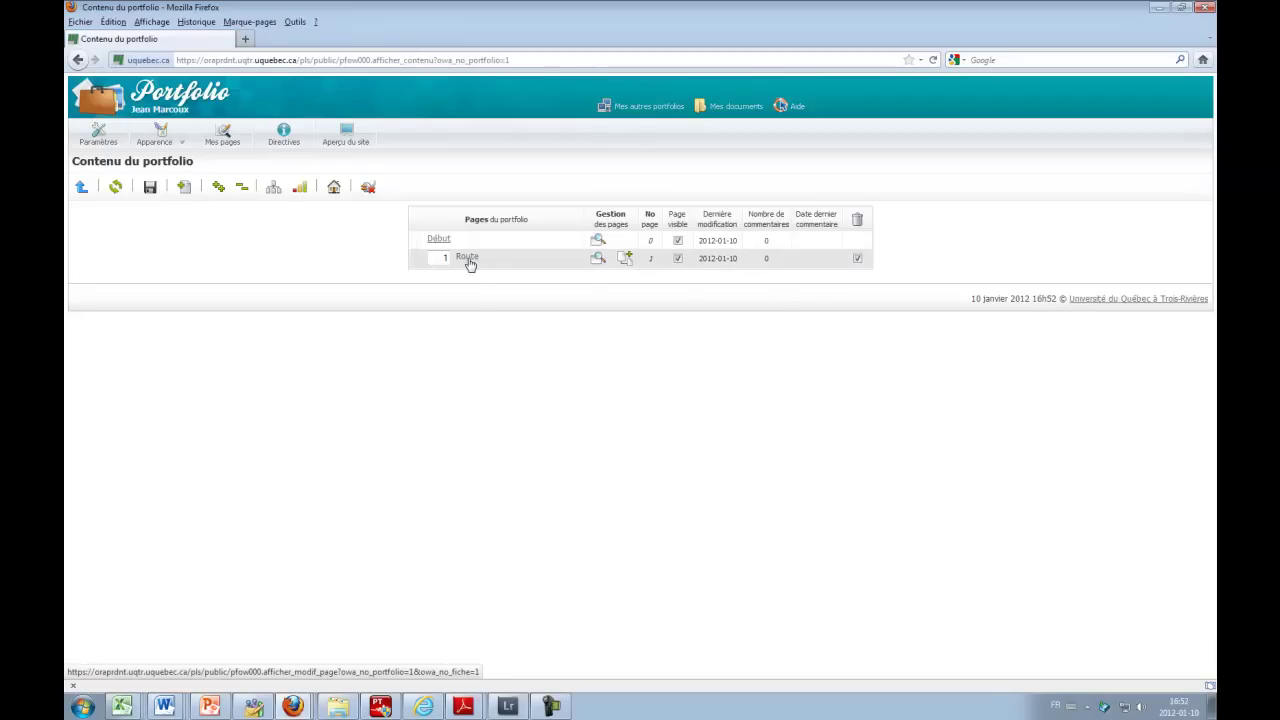
{"action": "left_click", "coordinate": [623, 259]}
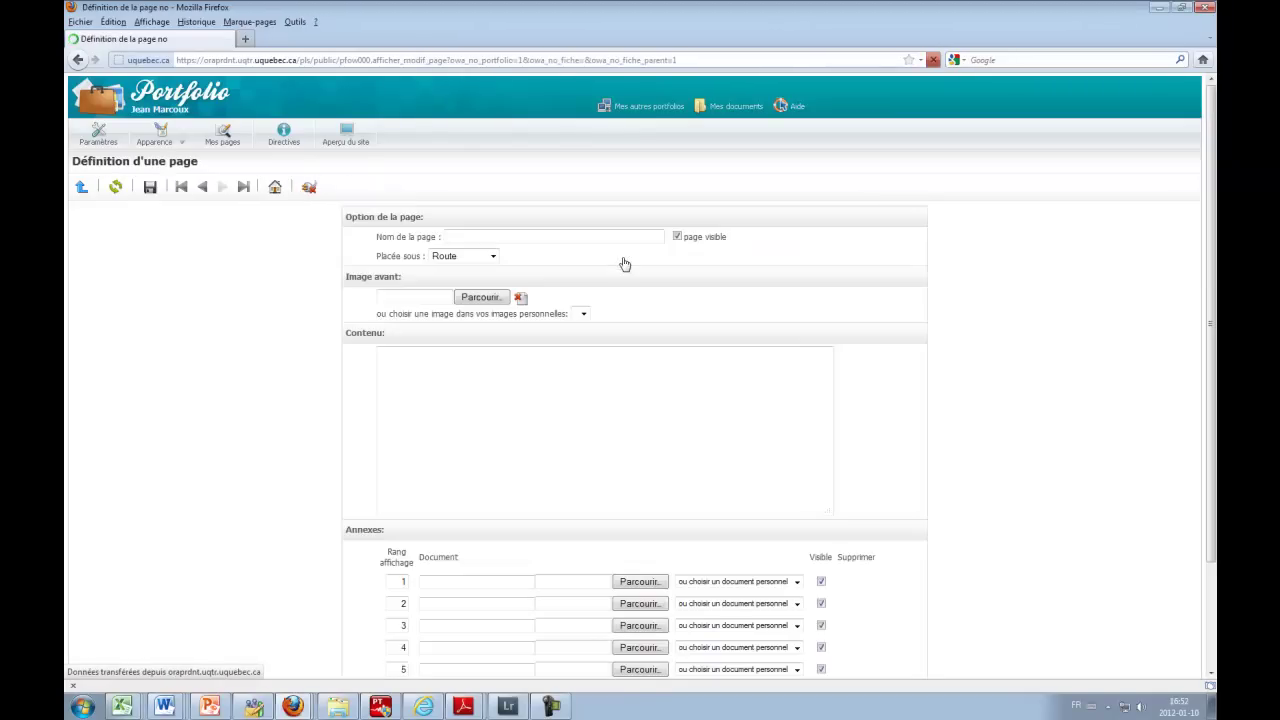
{"action": "left_click", "coordinate": [463, 237]}
{"action": "type", "text": "Outils"}
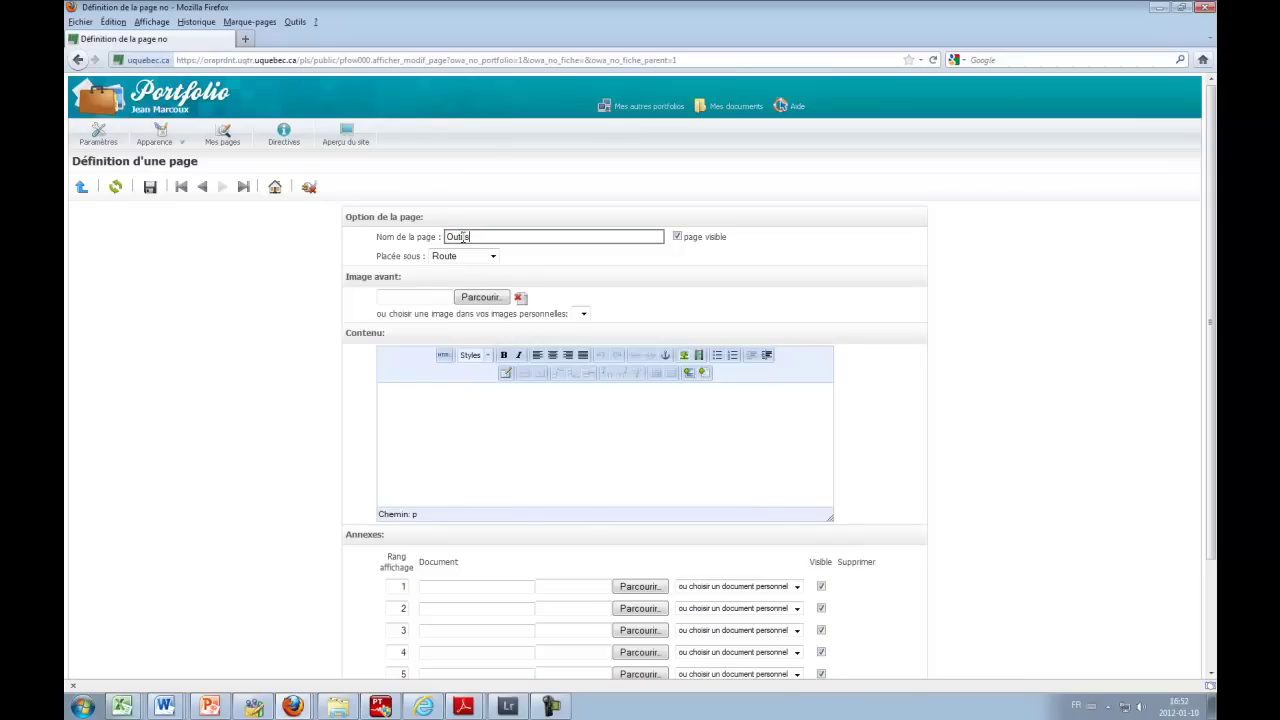
{"action": "left_click", "coordinate": [149, 190]}
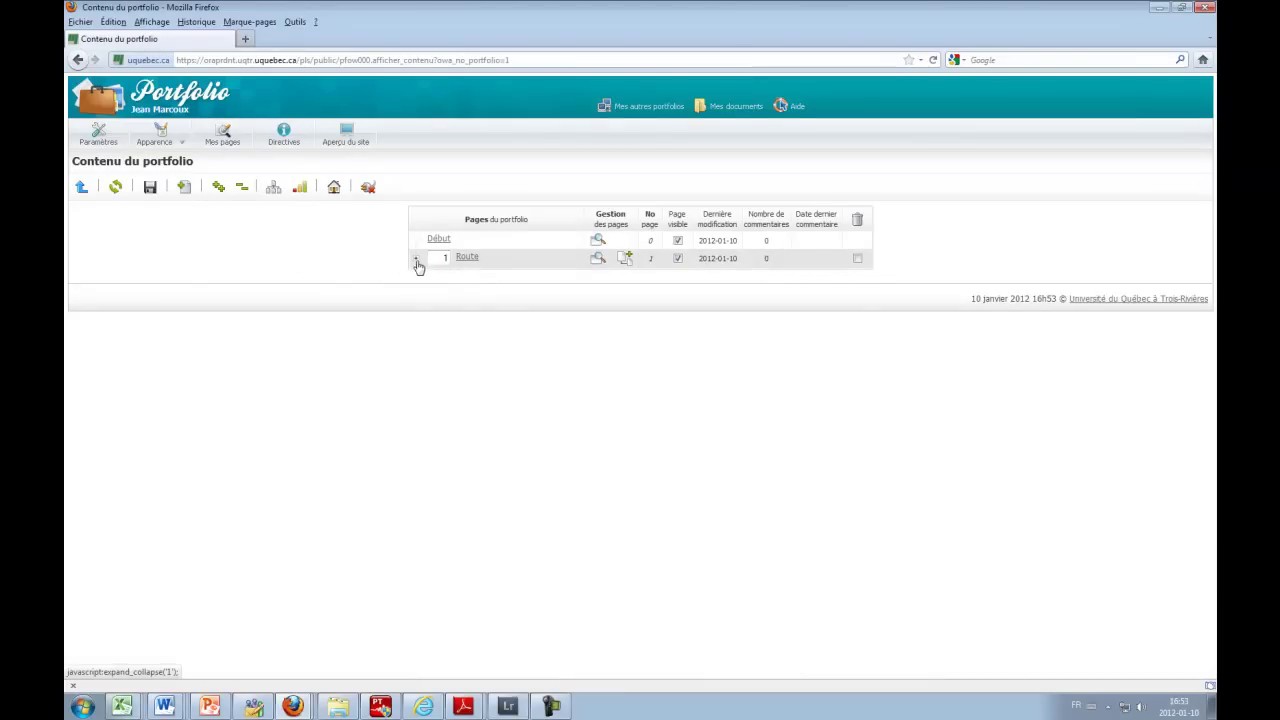
- Add a second subpage named "Ressources" under the Route page and save it
{"action": "left_click", "coordinate": [417, 262]}
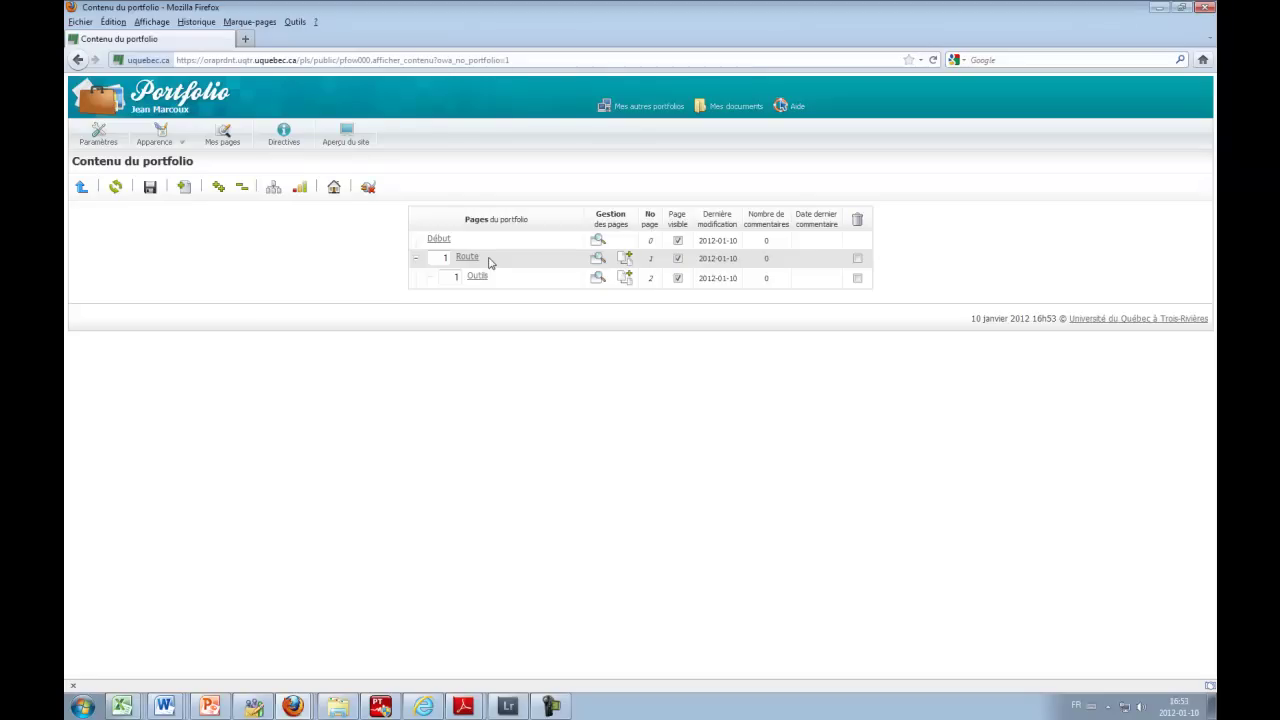
{"action": "left_click", "coordinate": [625, 260]}
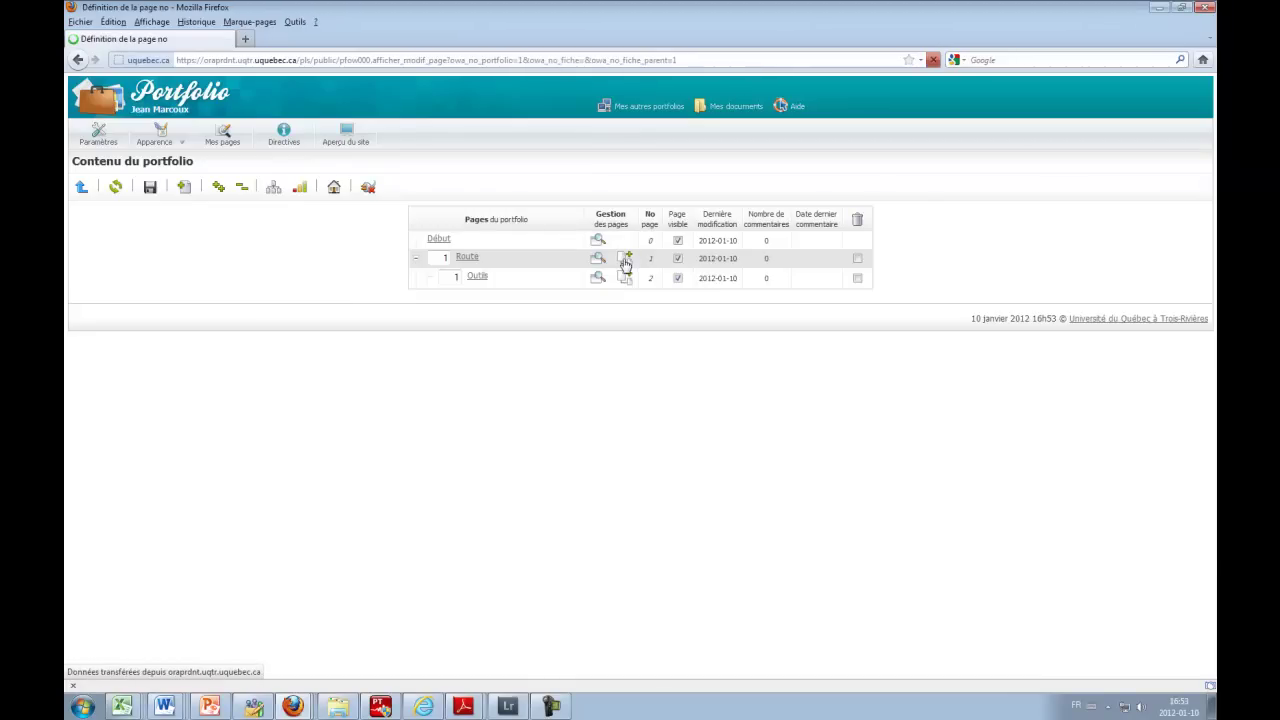
{"action": "left_click", "coordinate": [466, 237]}
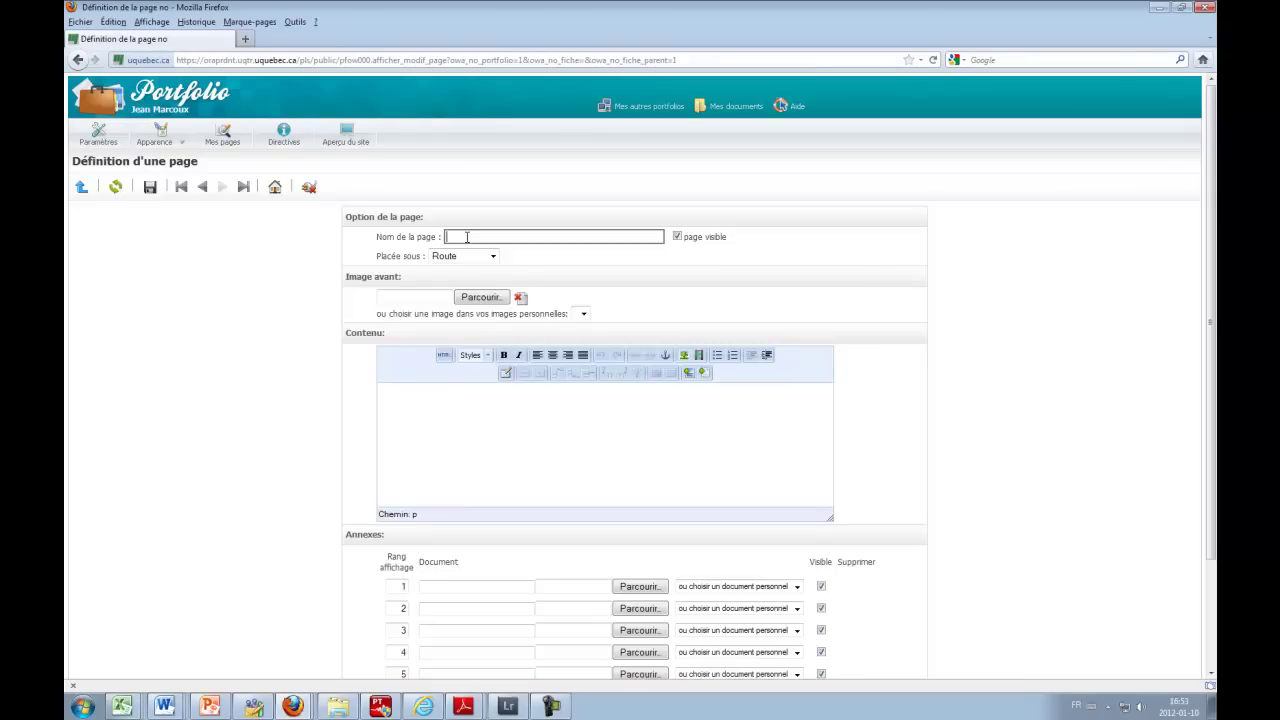
{"action": "type", "text": "Ressources"}
{"action": "left_click", "coordinate": [153, 196]}
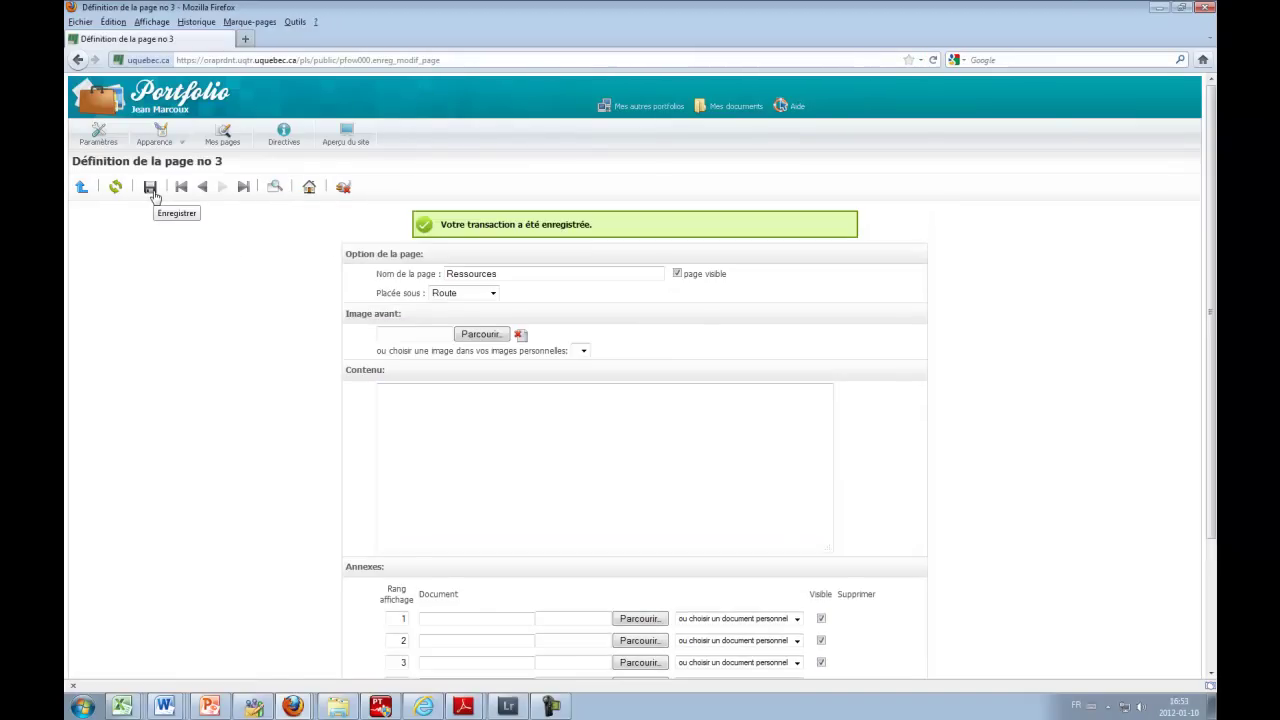
- Add a new page named "Fin" at the root of the portfolio, save it, and return to the page list
{"action": "left_click", "coordinate": [227, 144]}
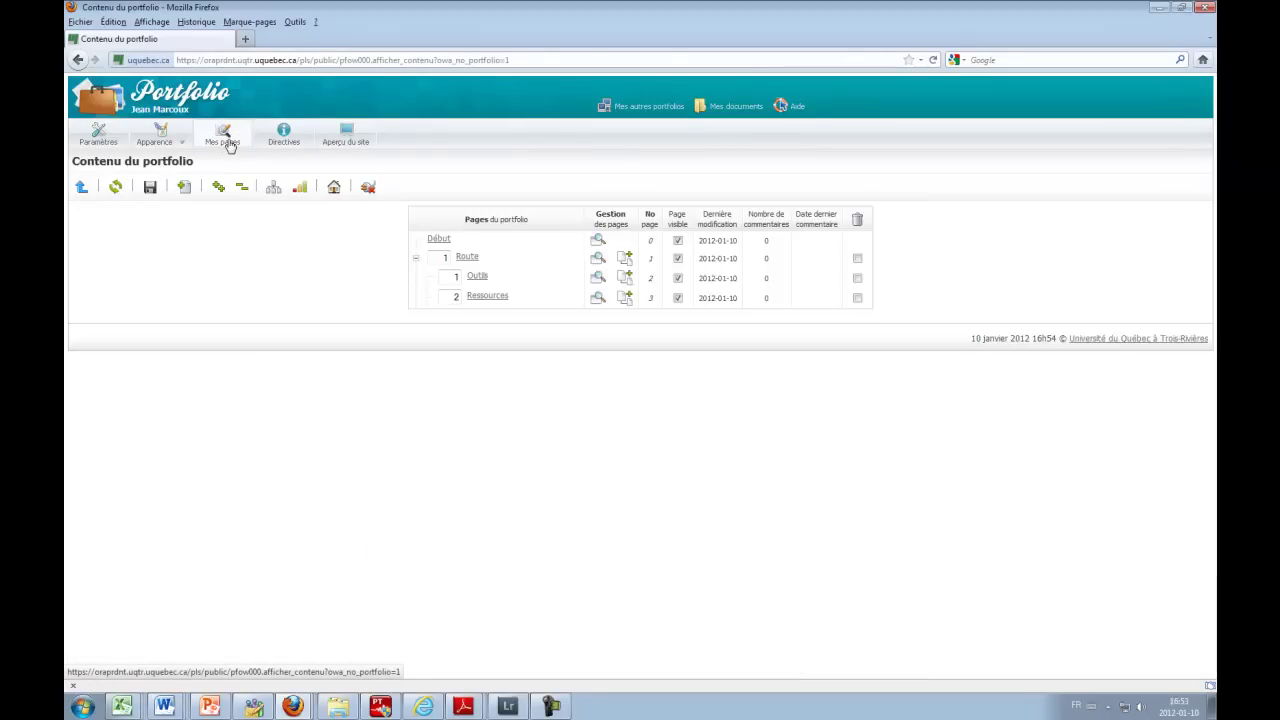
{"action": "left_click", "coordinate": [185, 192]}
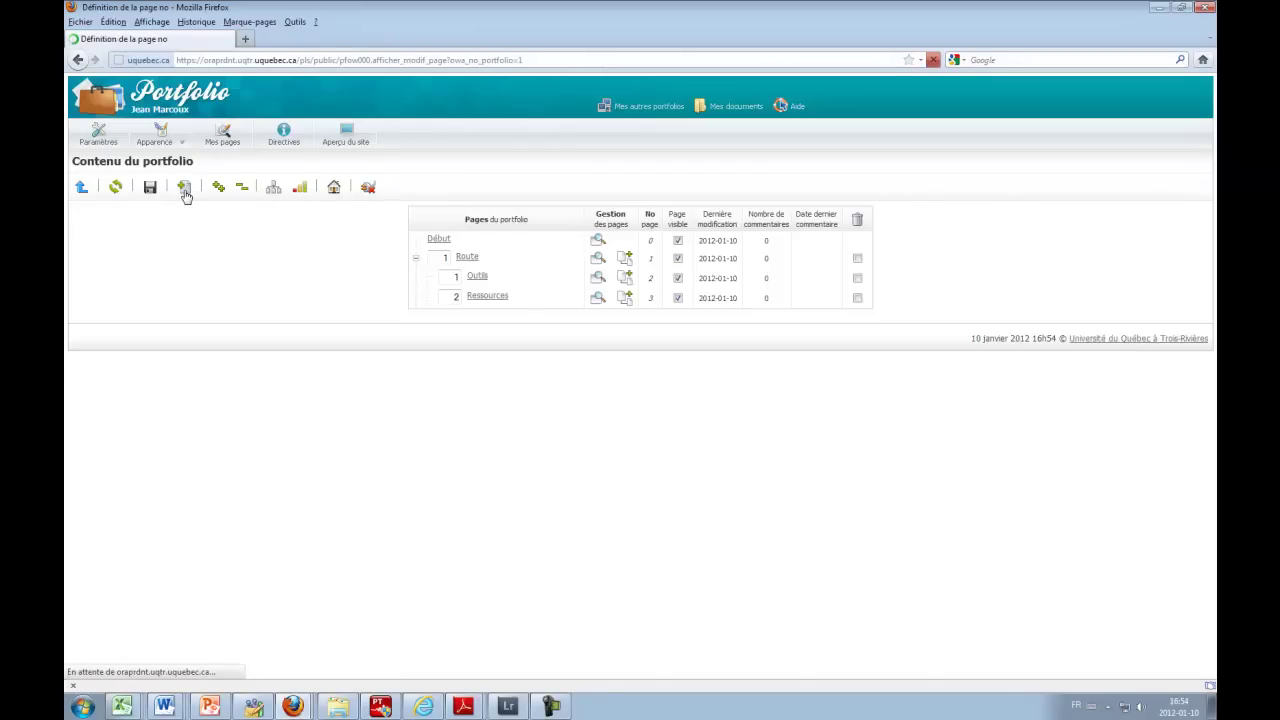
{"action": "left_click", "coordinate": [459, 237]}
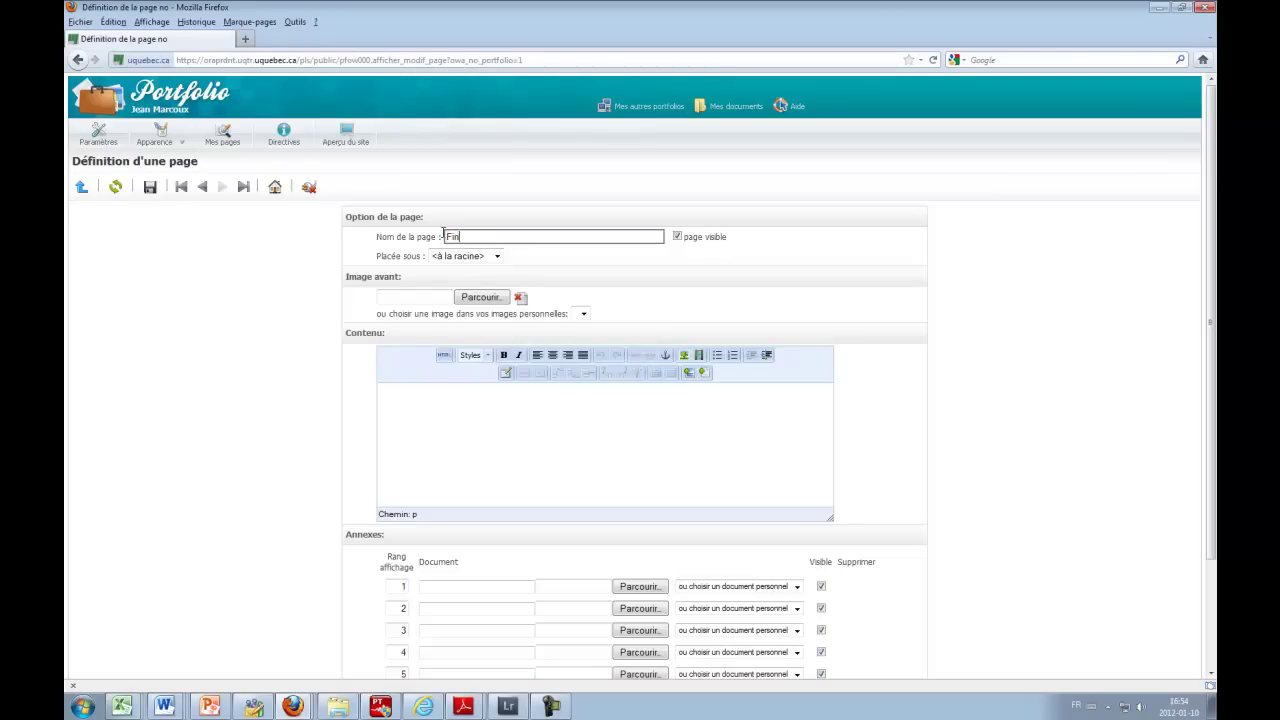
{"action": "left_click", "coordinate": [150, 188]}
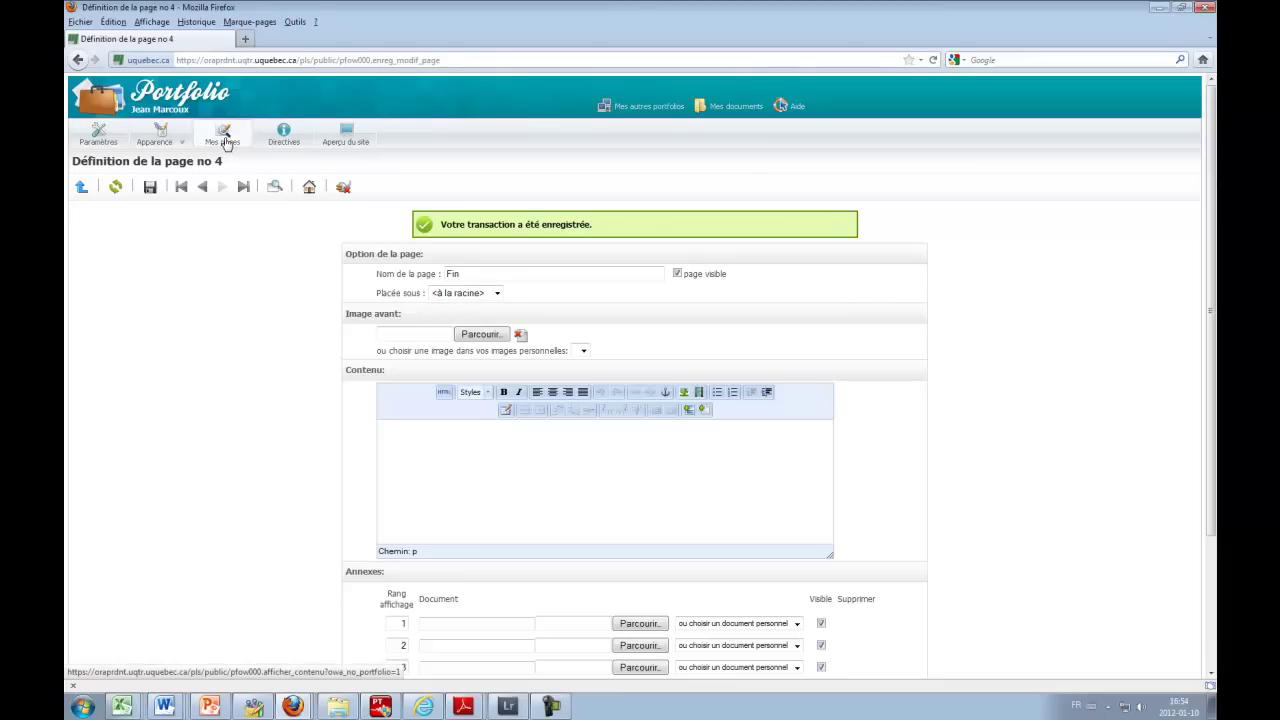
{"action": "left_click", "coordinate": [224, 141]}
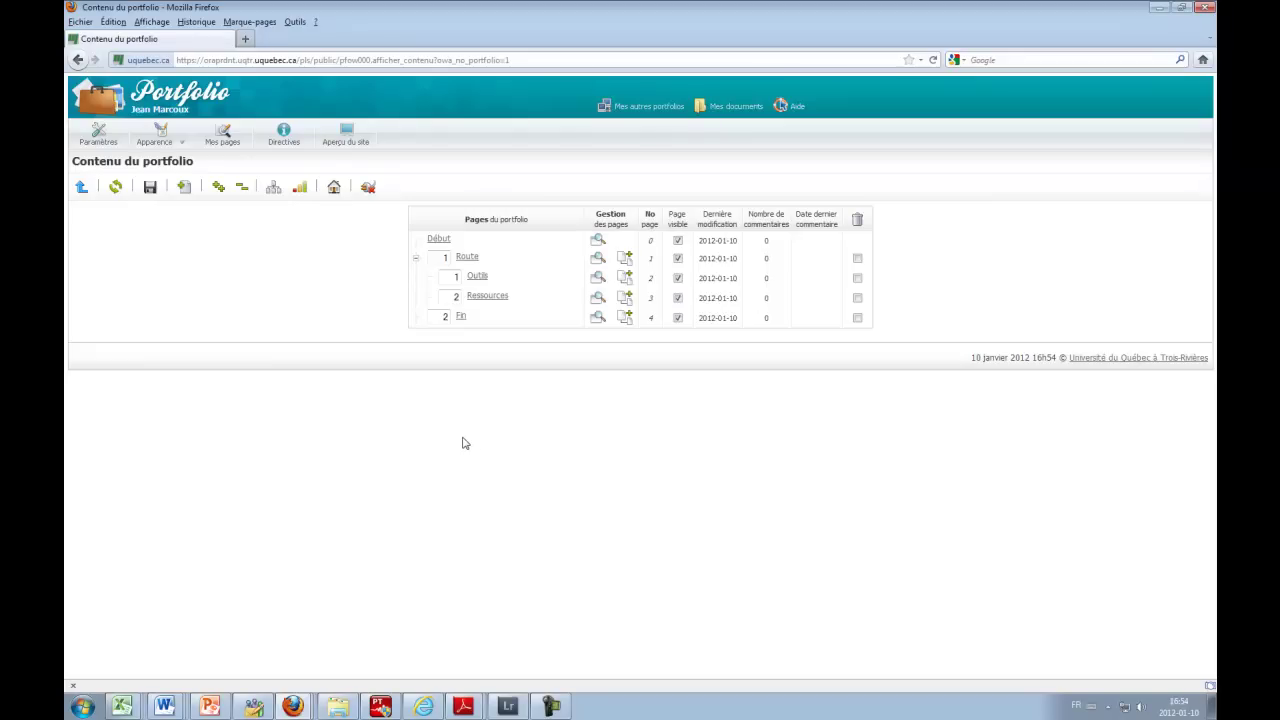
- Preview the portfolio site full screen, check the Ressources, Outils and Fin pages, and close the preview
{"action": "left_click", "coordinate": [350, 141]}
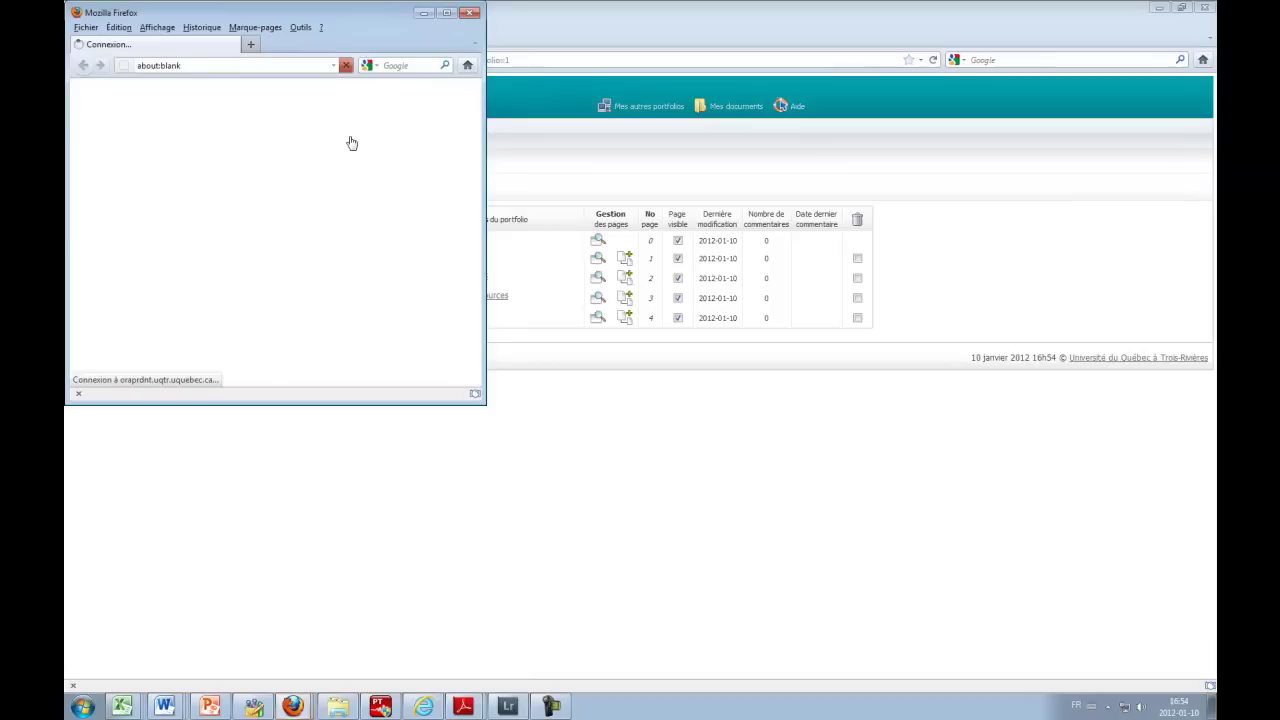
{"action": "left_click", "coordinate": [447, 13]}
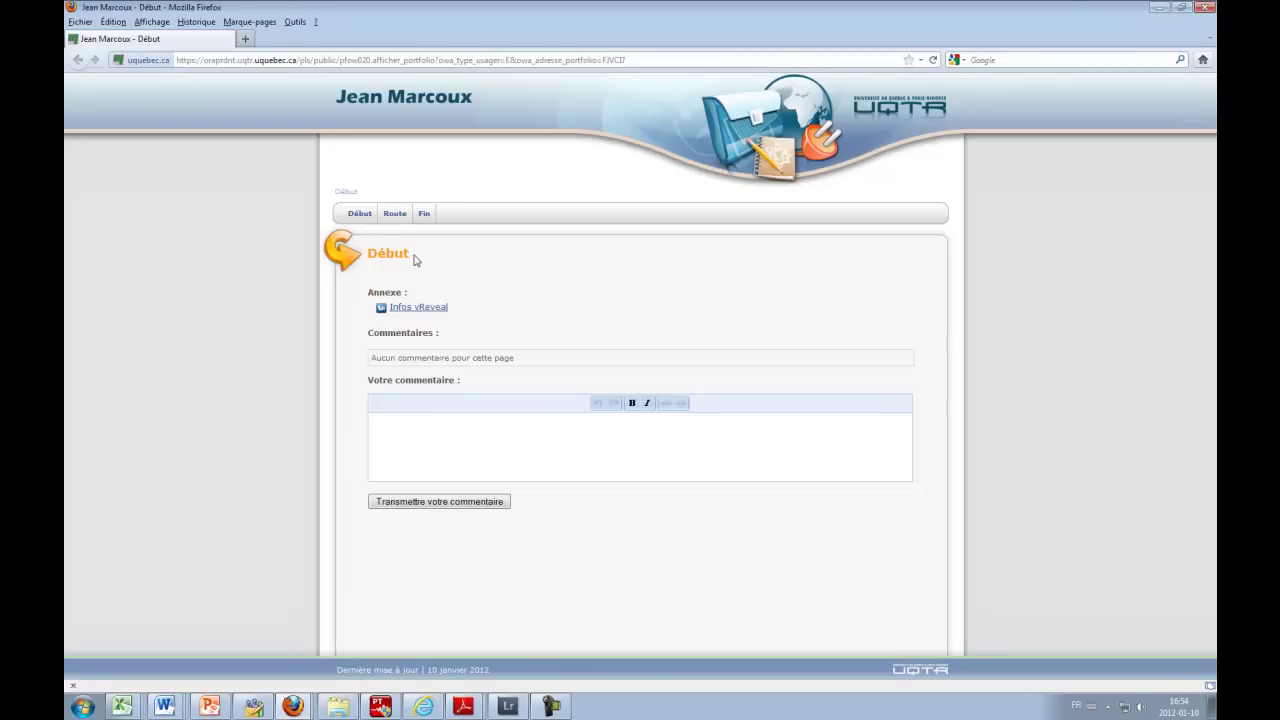
{"action": "mouse_move", "coordinate": [394, 218]}
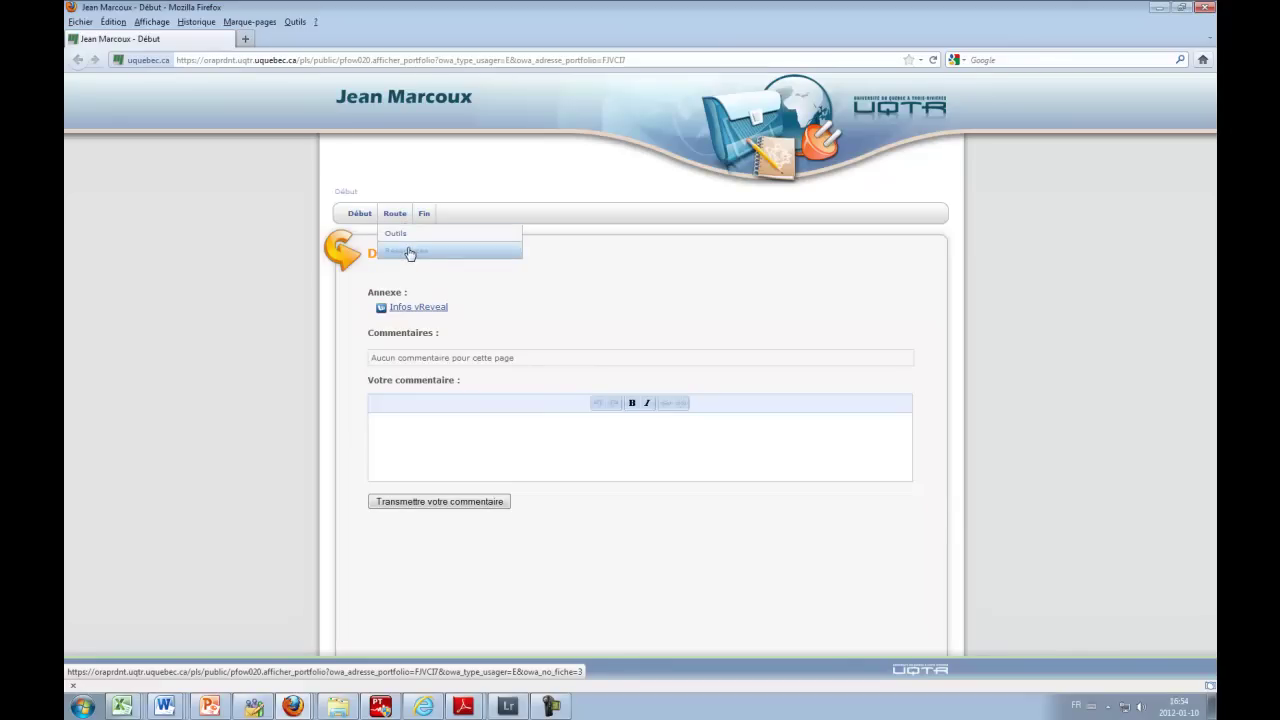
{"action": "left_click", "coordinate": [410, 255]}
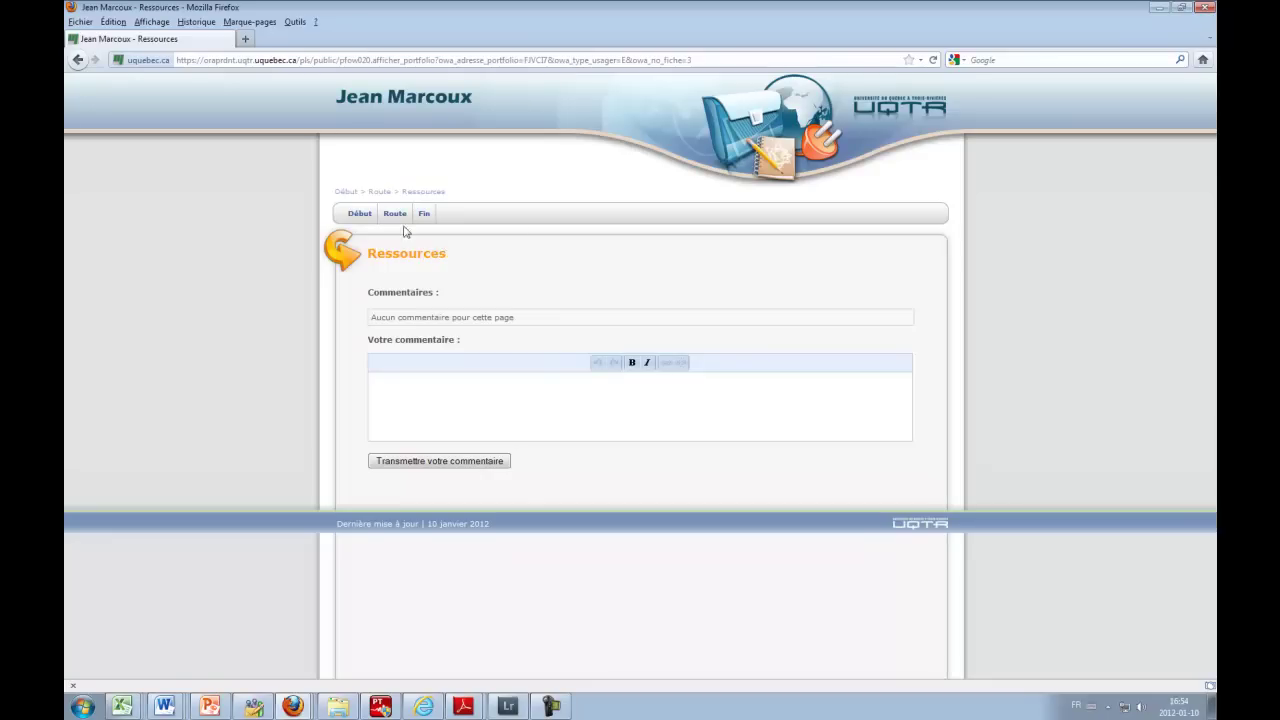
{"action": "left_click", "coordinate": [402, 236]}
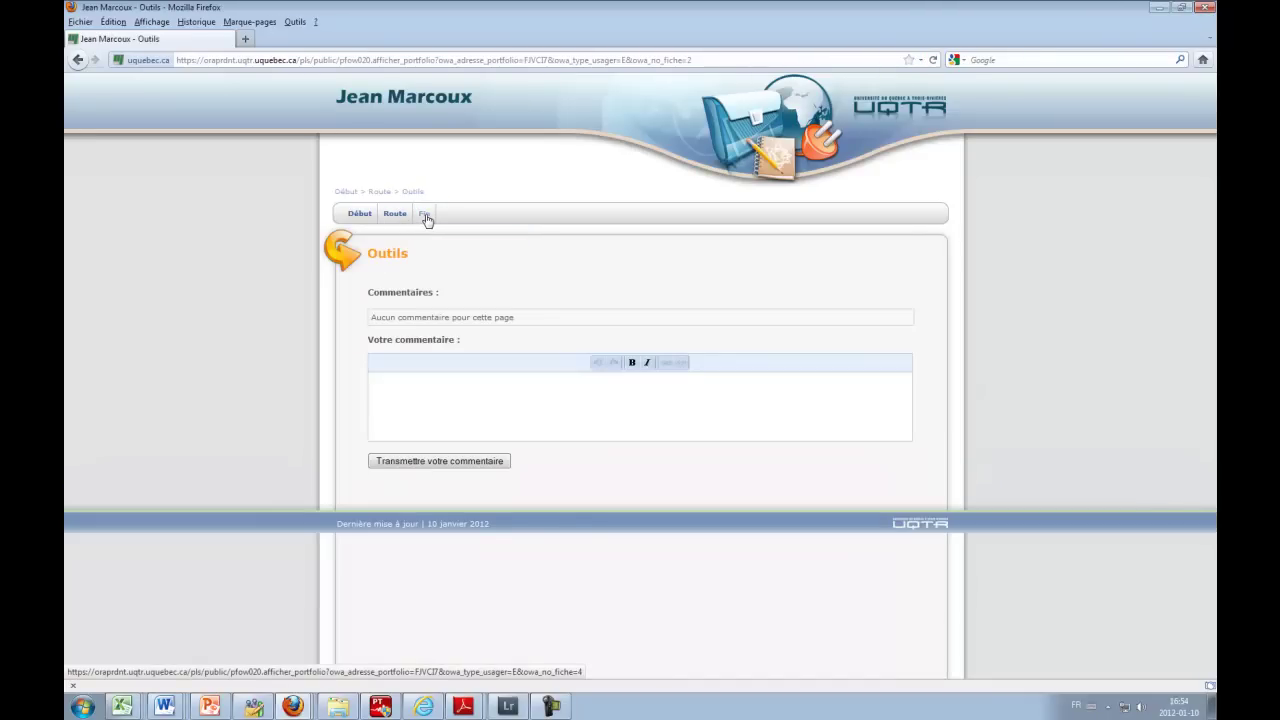
{"action": "left_click", "coordinate": [424, 216]}
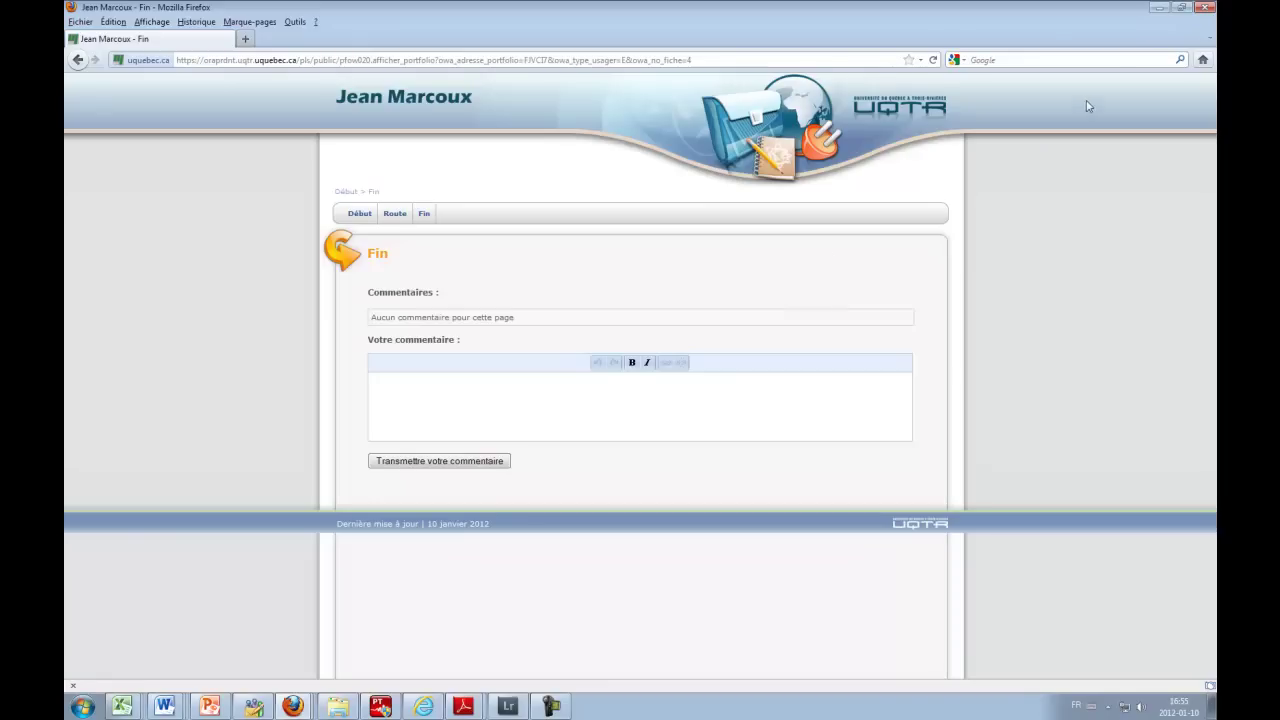
{"action": "left_click", "coordinate": [1204, 10]}
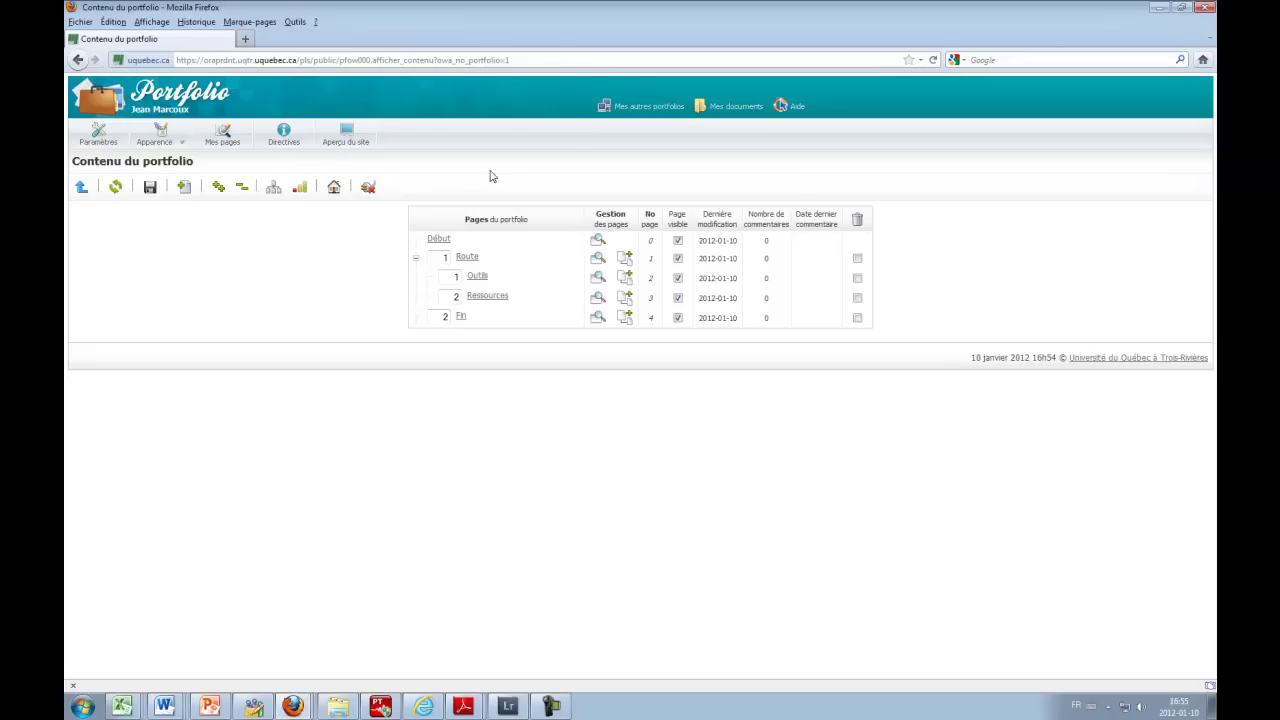
- Add the desktop file MakeUseOf.com_-_Office_2010_tips_&_tricks.pdf to the "Mon portfolio" documents folder under the name "Document PDF" and save
{"action": "left_click", "coordinate": [737, 110]}
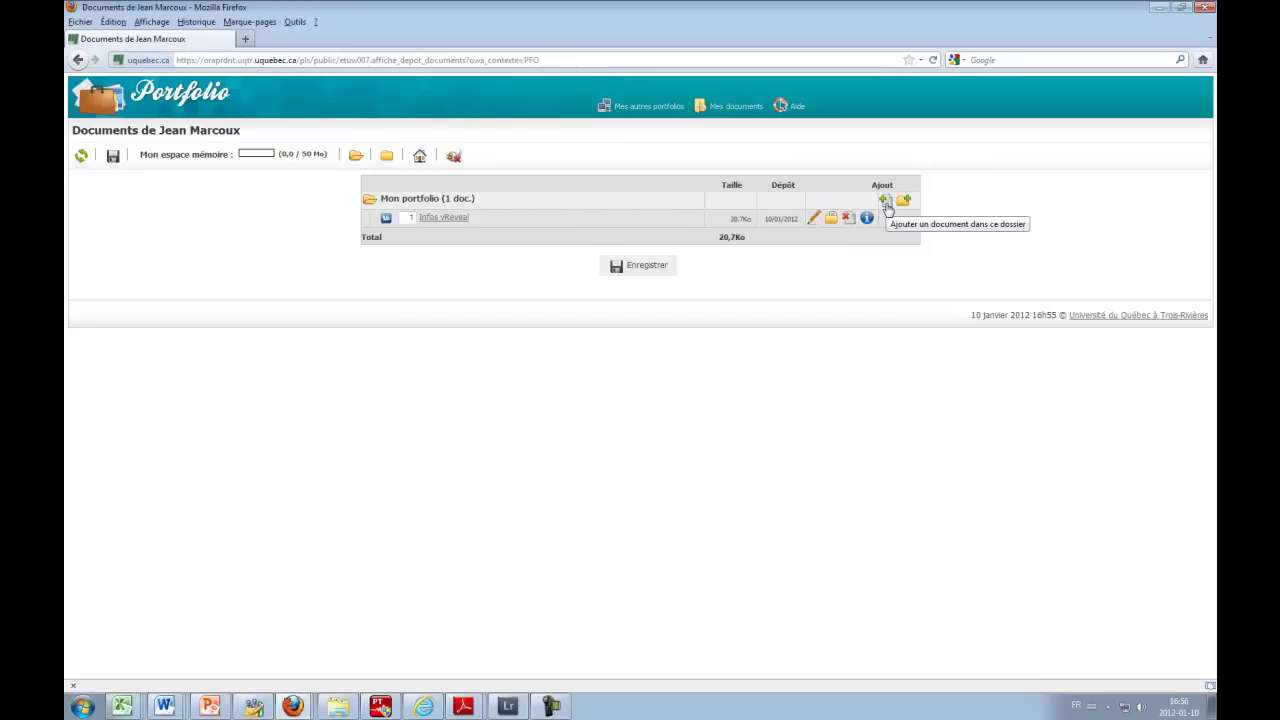
{"action": "left_click", "coordinate": [885, 202]}
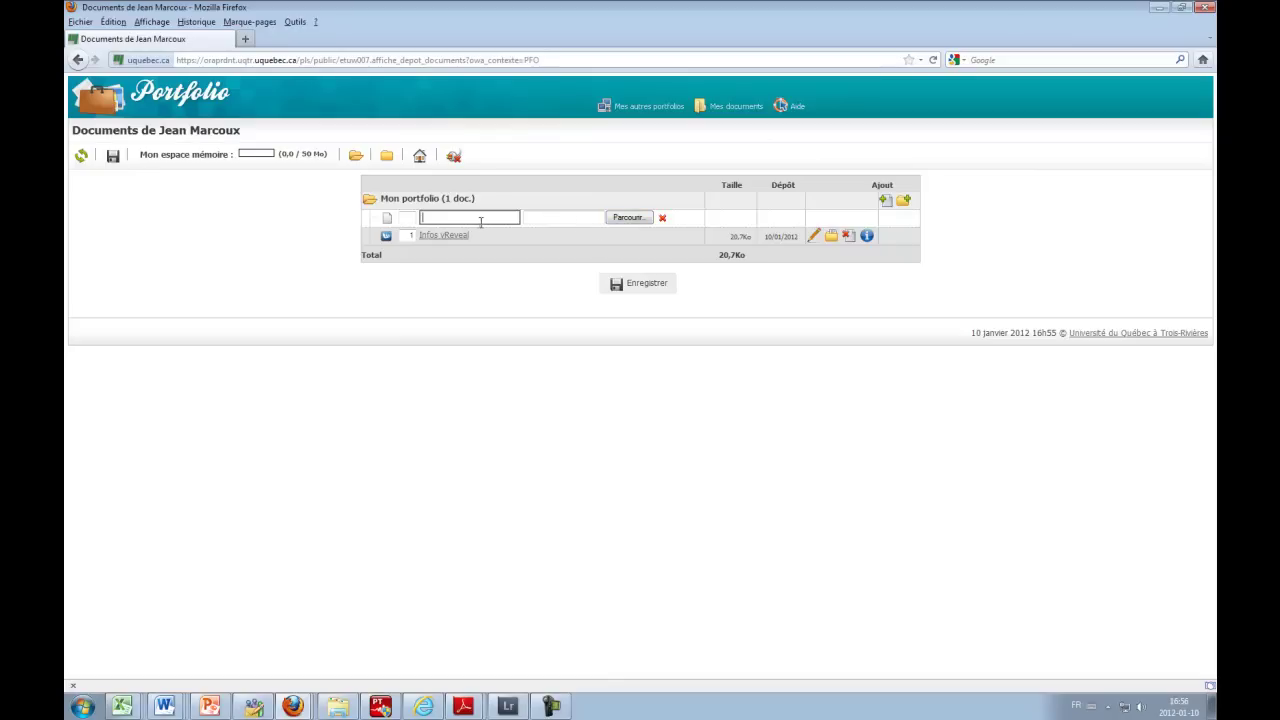
{"action": "left_click", "coordinate": [627, 218]}
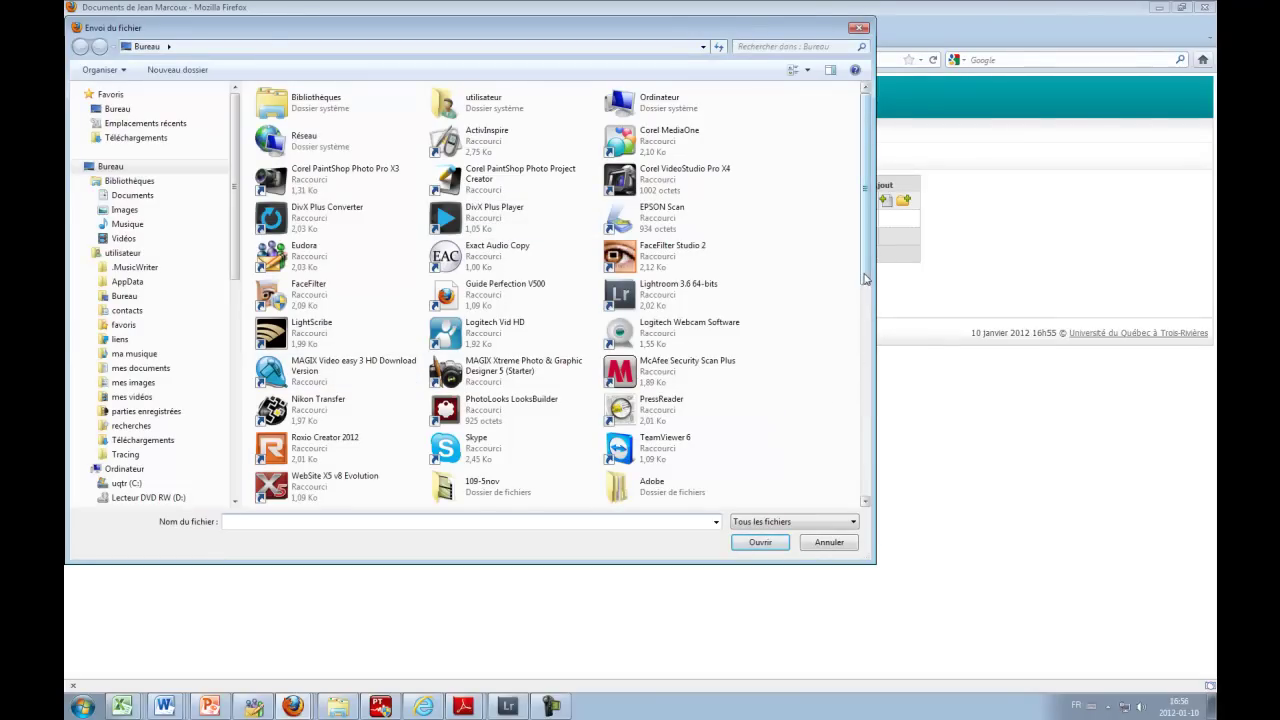
{"action": "left_click_drag", "start_coordinate": [866, 279], "coordinate": [853, 399]}
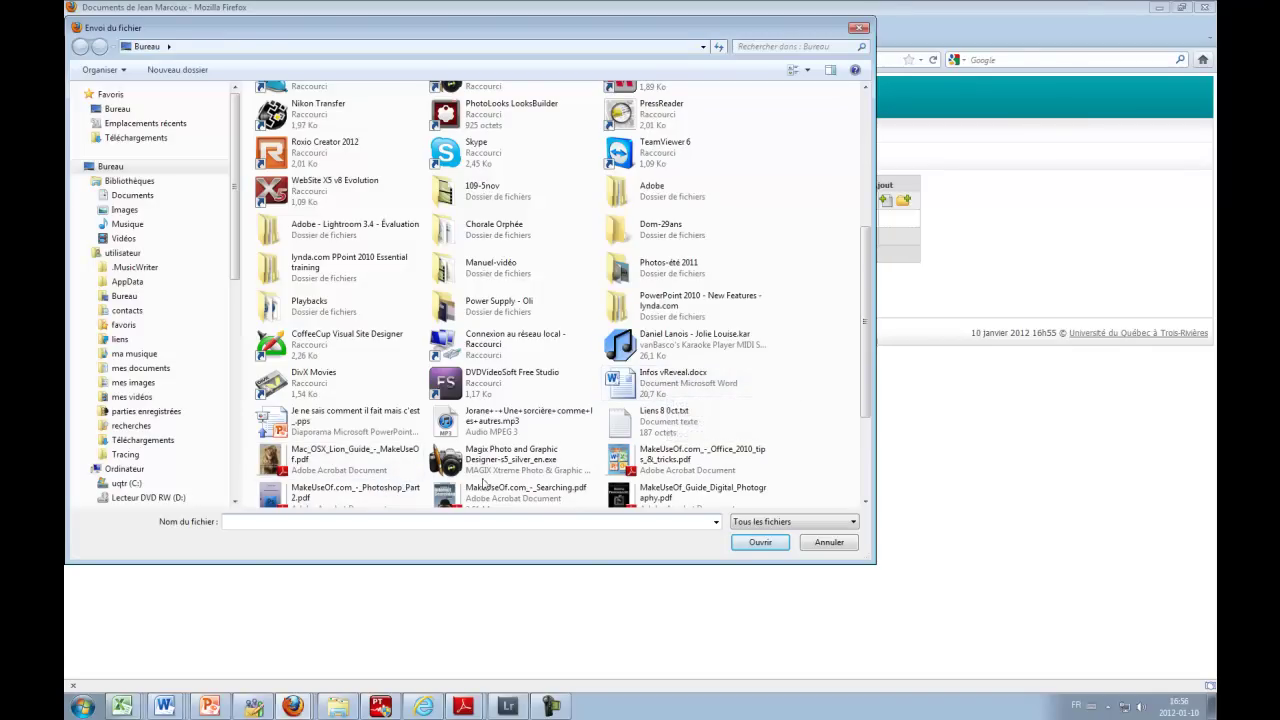
{"action": "double_click", "coordinate": [700, 457]}
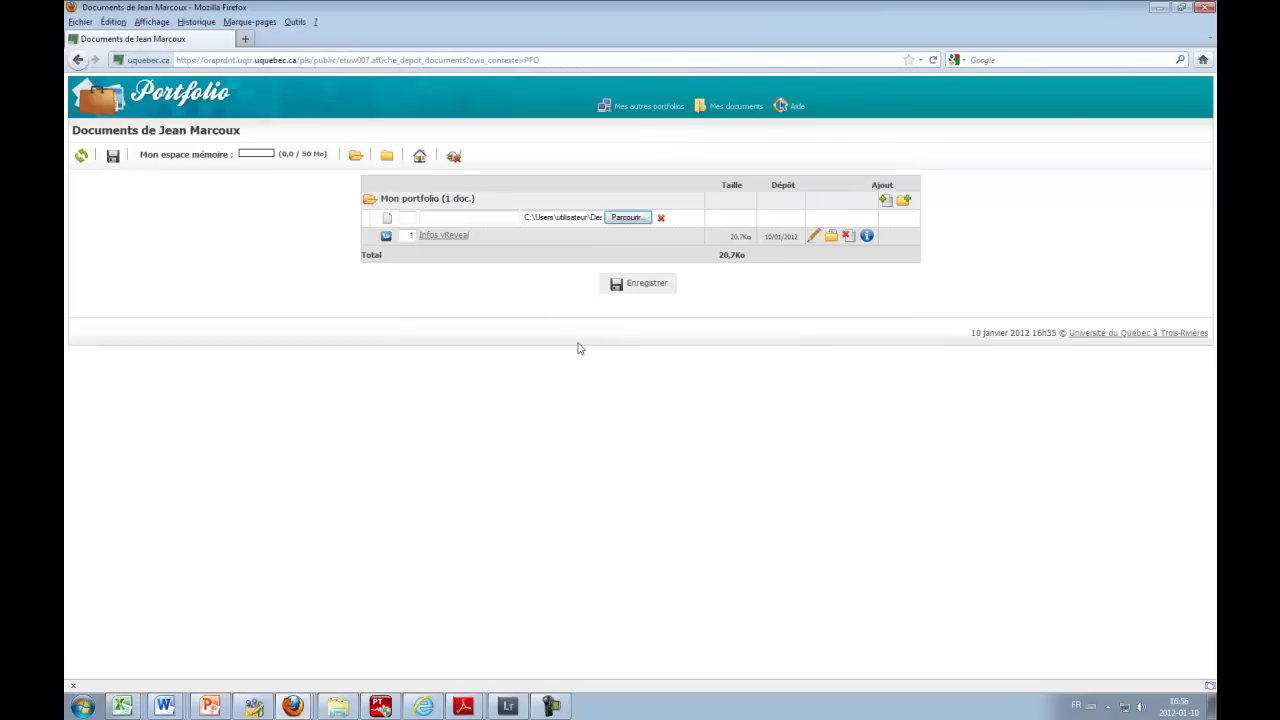
{"action": "left_click", "coordinate": [448, 219]}
{"action": "type", "text": "D"}
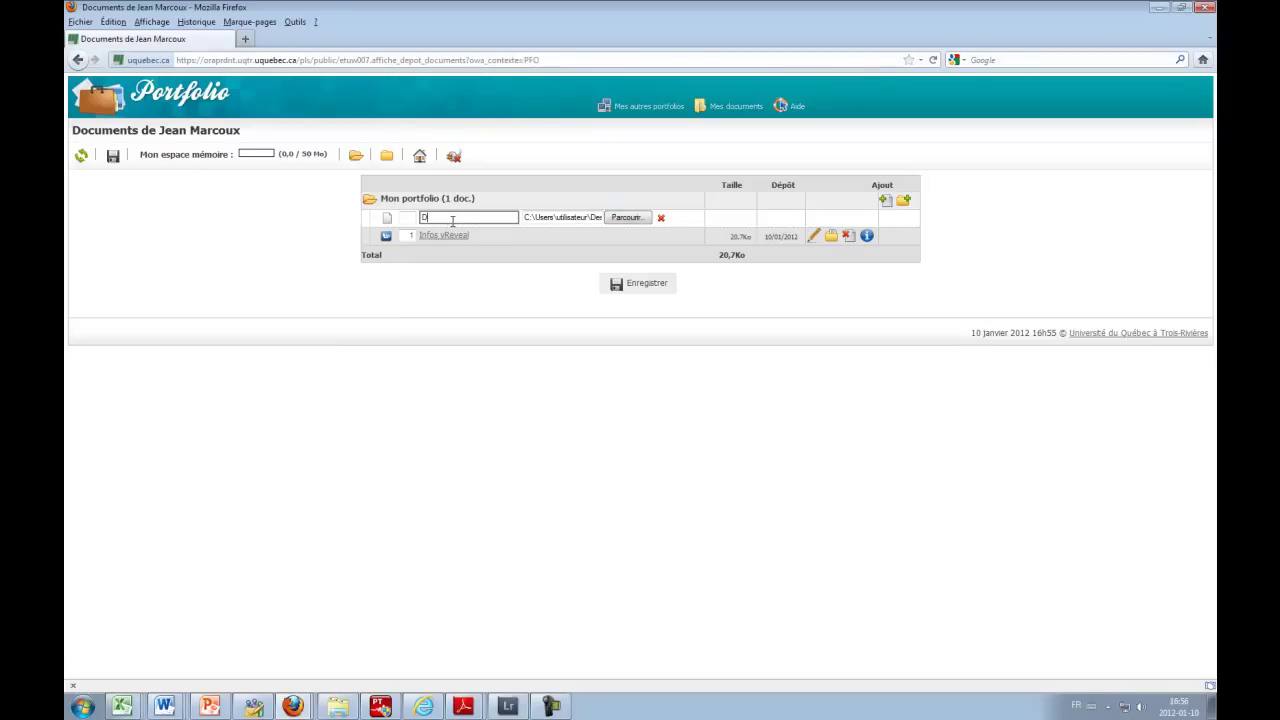
{"action": "type", "text": "ocument PDF"}
{"action": "left_click", "coordinate": [644, 286]}
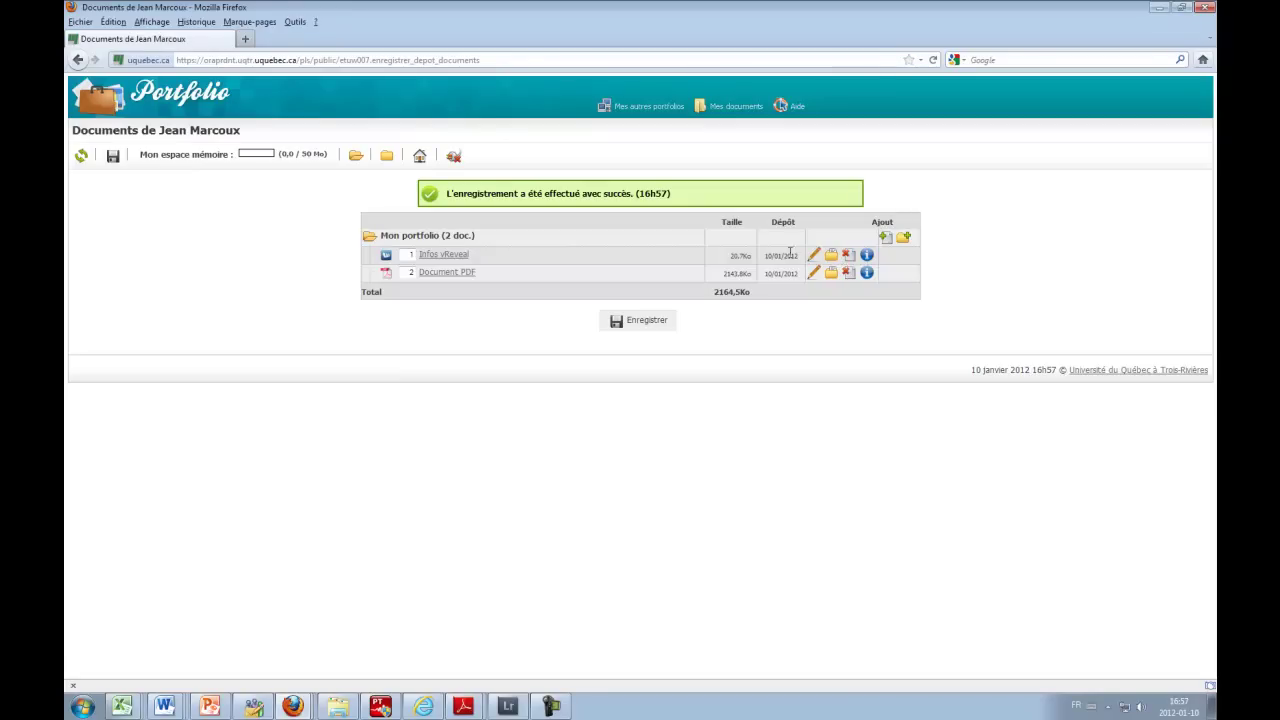
- Delete the "Infos vReveal" document from the "Mon portfolio" folder and save the change
{"action": "left_click", "coordinate": [848, 257]}
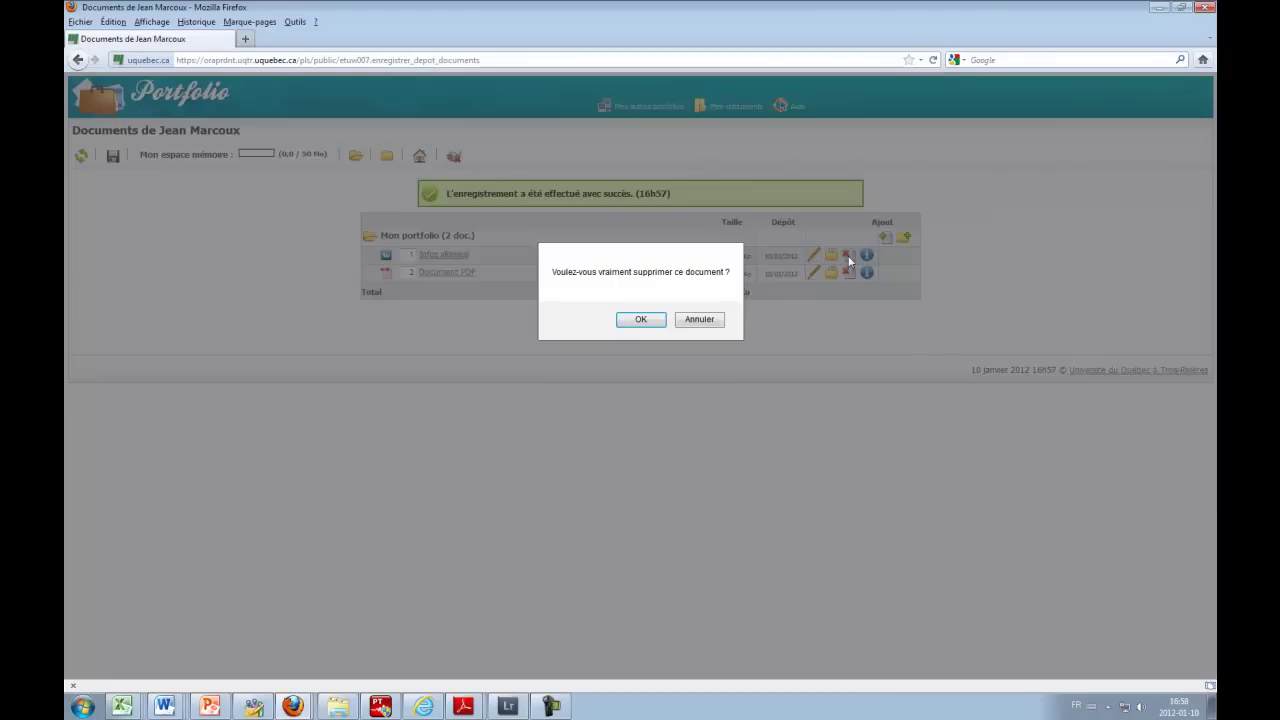
{"action": "left_click", "coordinate": [641, 319]}
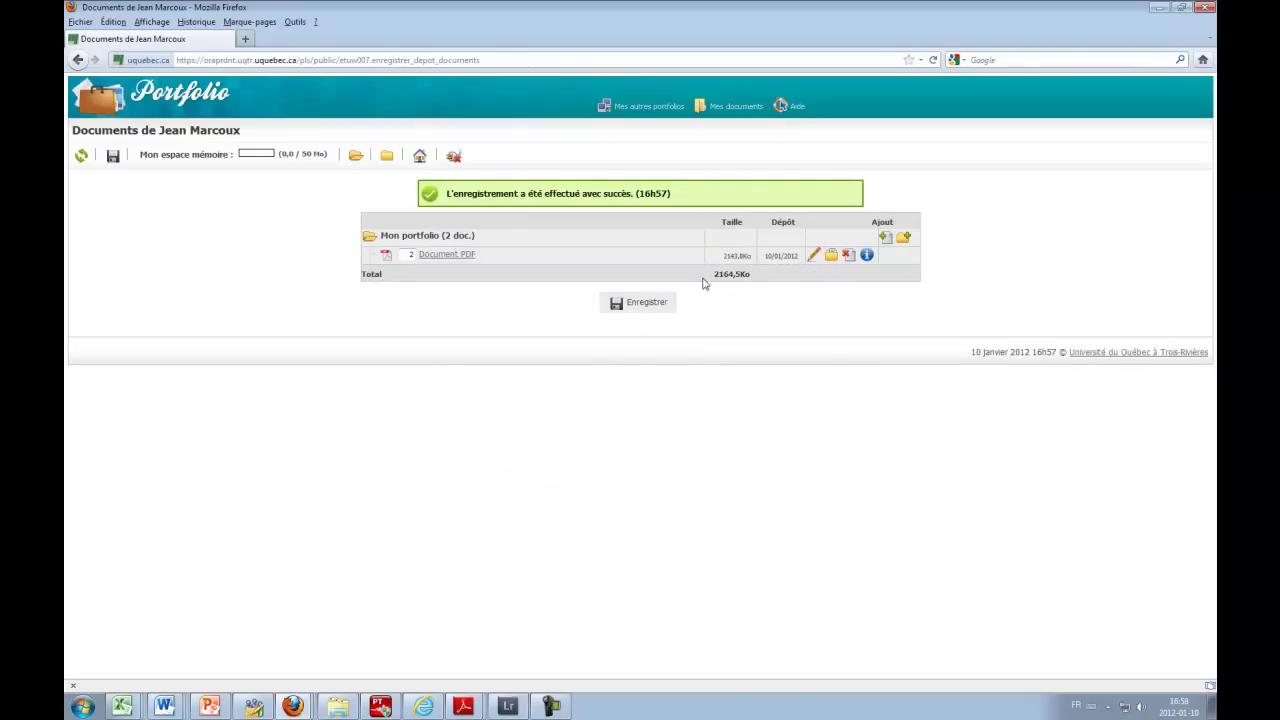
{"action": "left_click", "coordinate": [651, 311]}
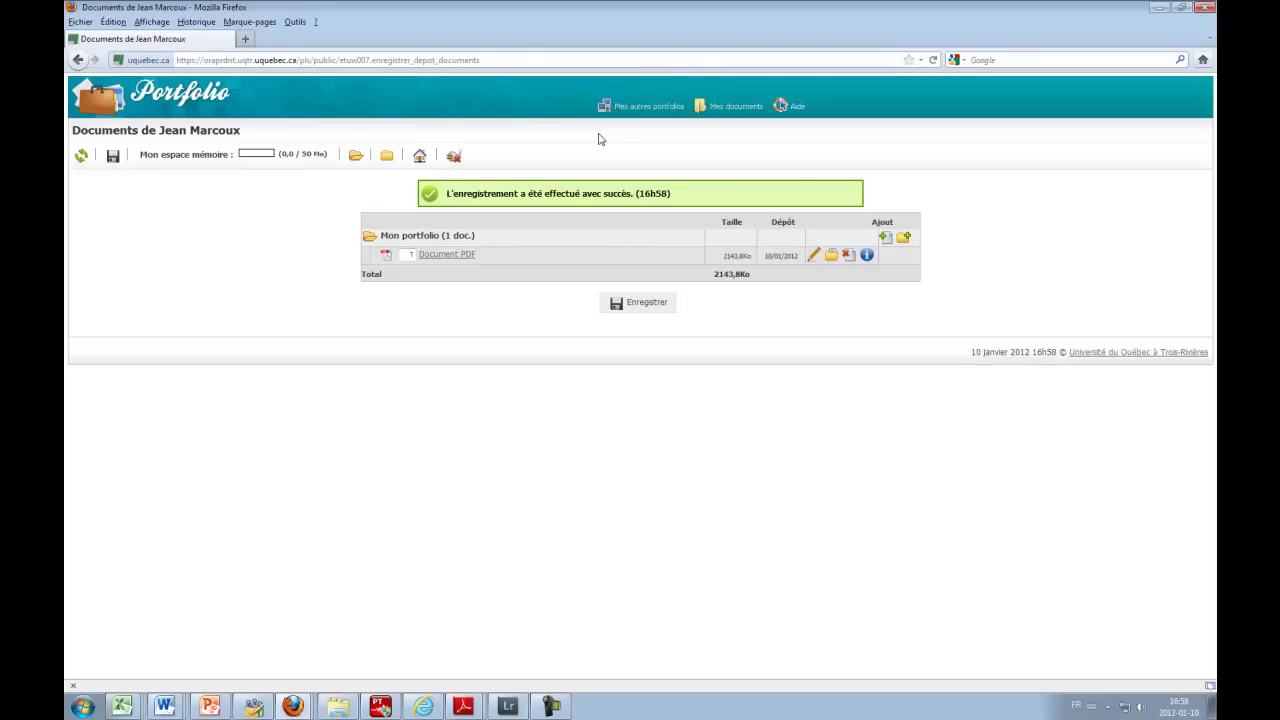
- Leave the documents area and reopen the professional portfolio at its list of pages
{"action": "left_click", "coordinate": [660, 108]}
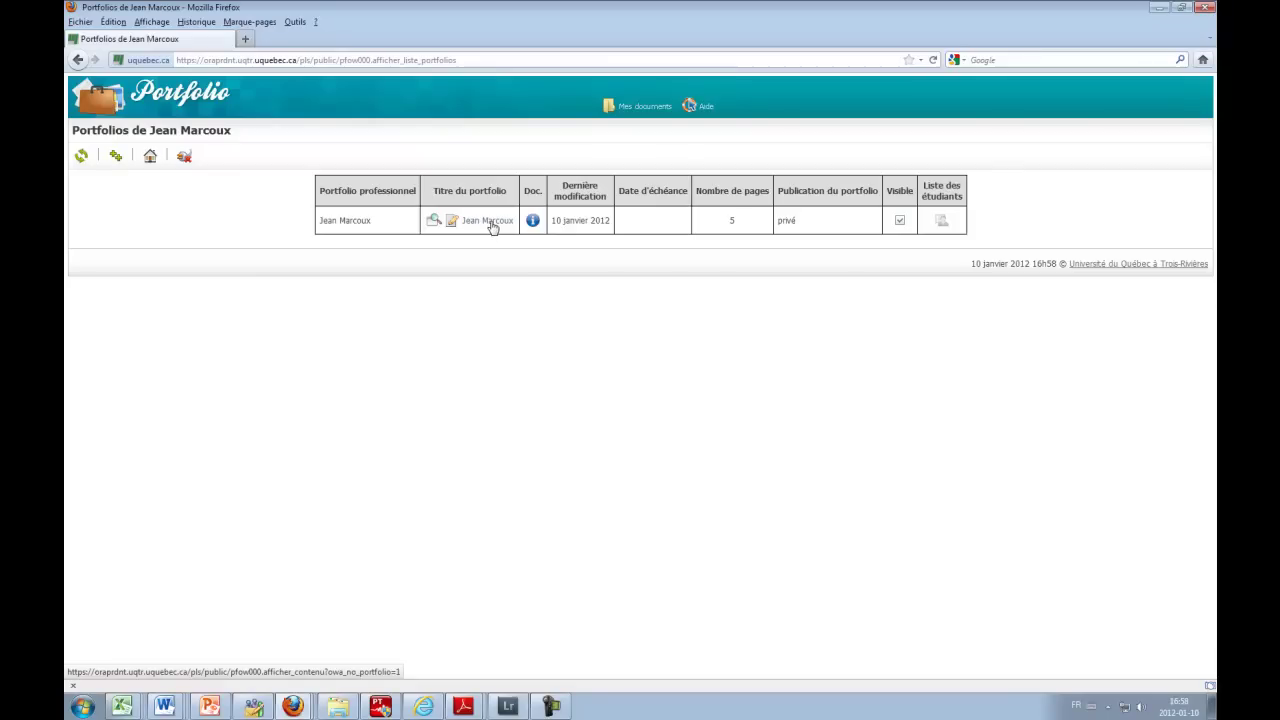
{"action": "left_click", "coordinate": [492, 226]}
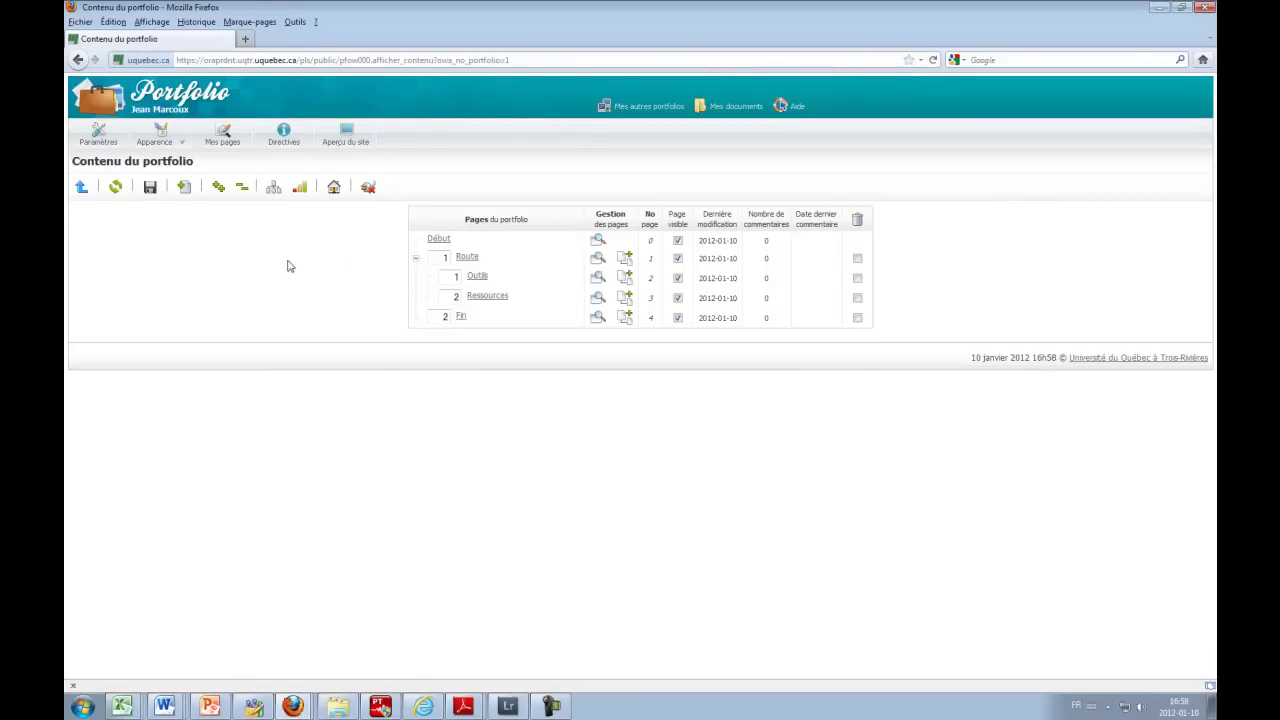
{"action": "left_click", "coordinate": [223, 137]}
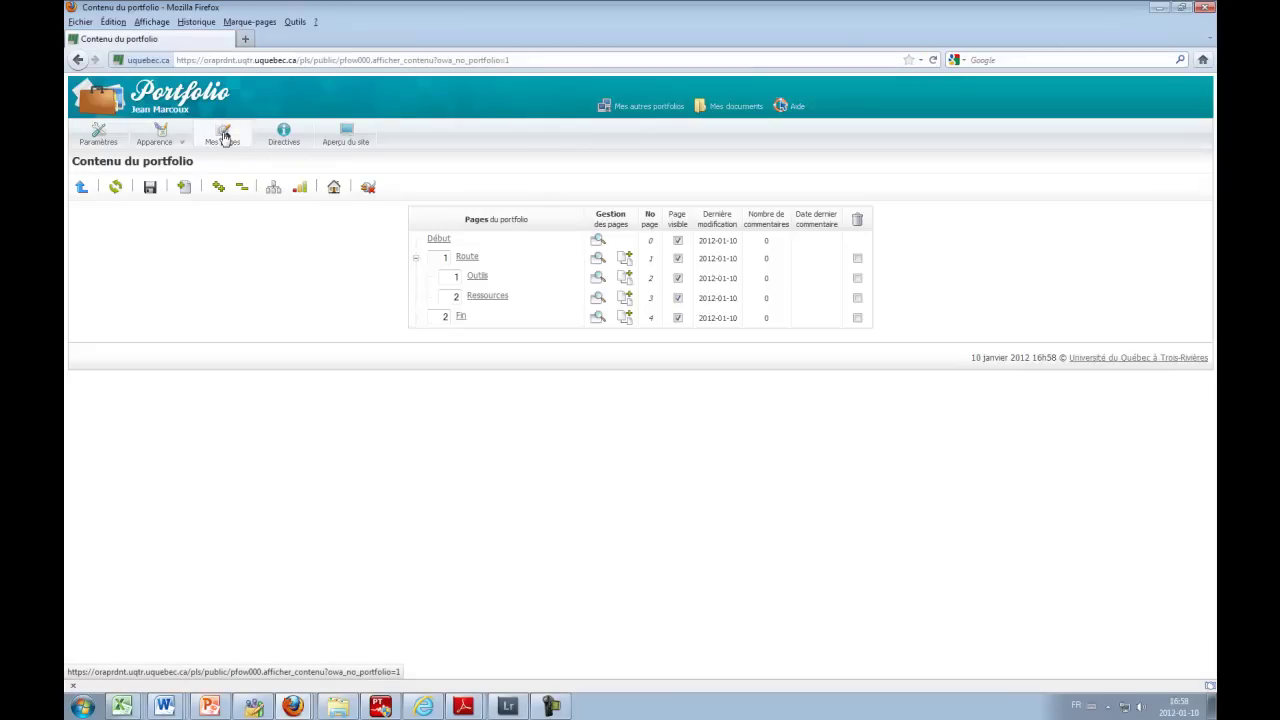